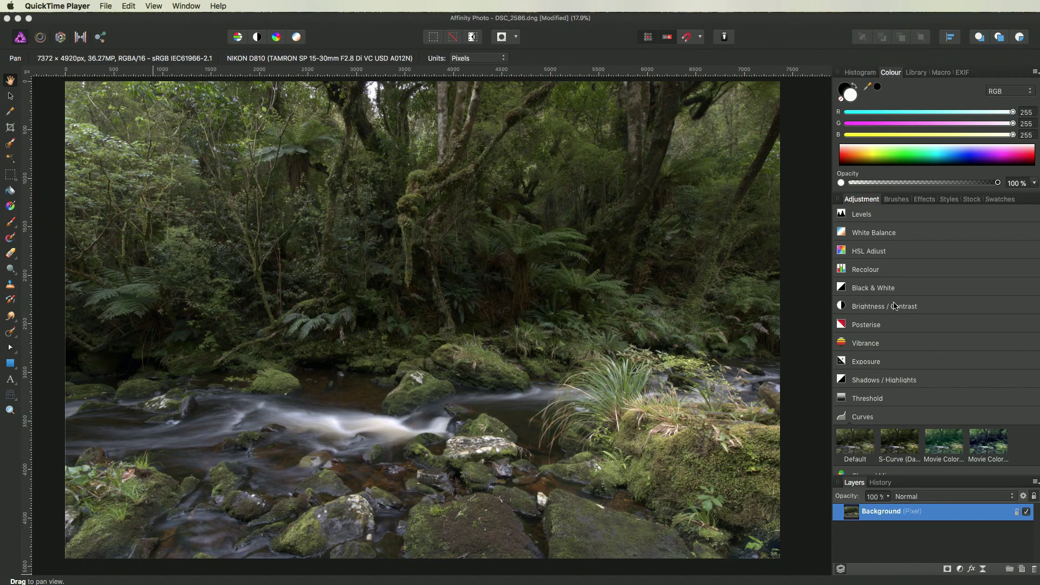
Step: Add a Brightness / Contrast adjustment with Contrast at 24% and Brightness left at 0%
left_click(936, 310)
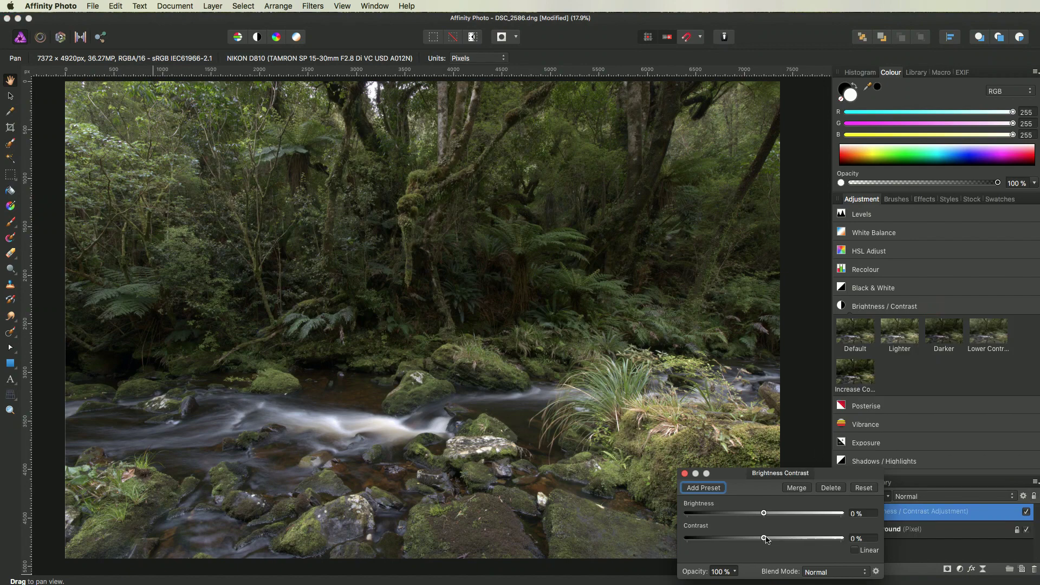
left_click_drag(766, 539, 783, 540)
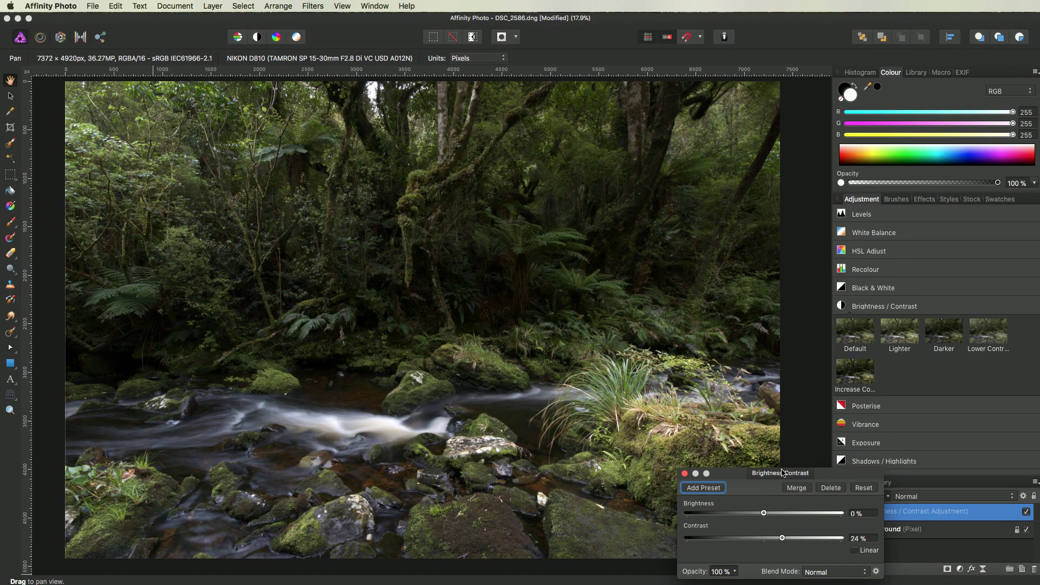
left_click_drag(832, 476, 775, 462)
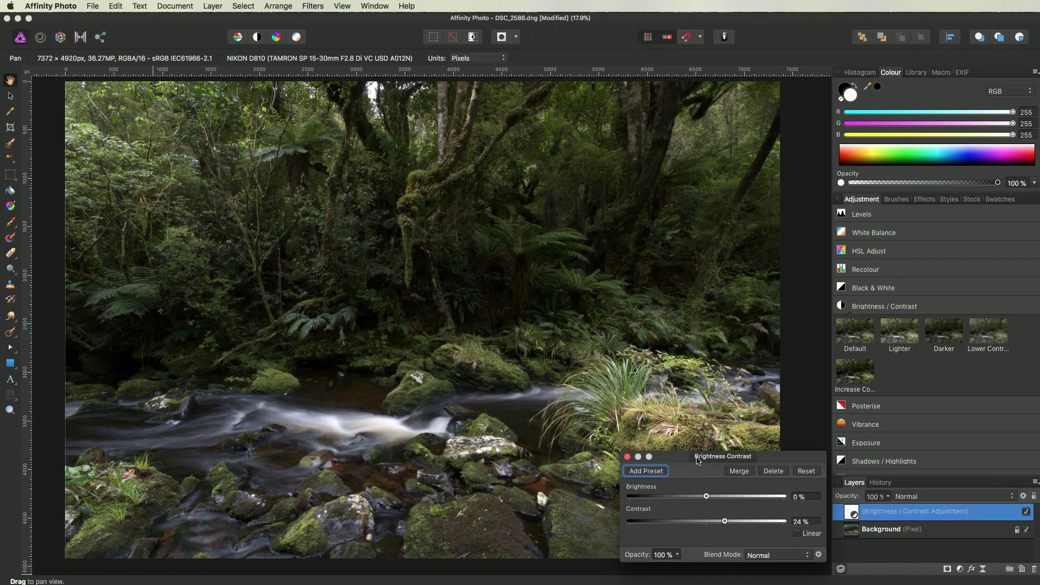
left_click(628, 457)
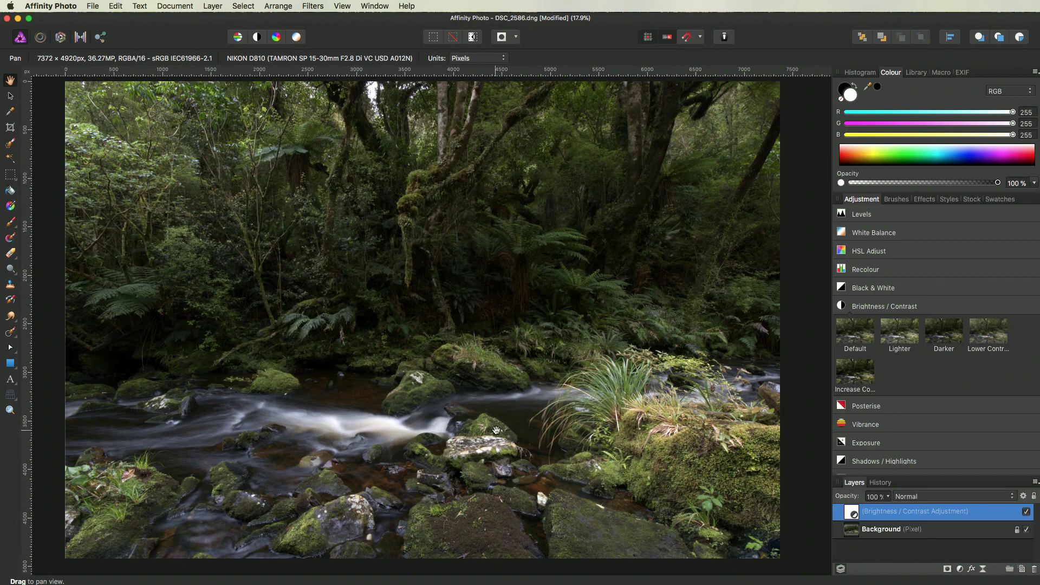
Step: Hide the Brightness / Contrast layer and select the Background layer
left_click(1026, 512)
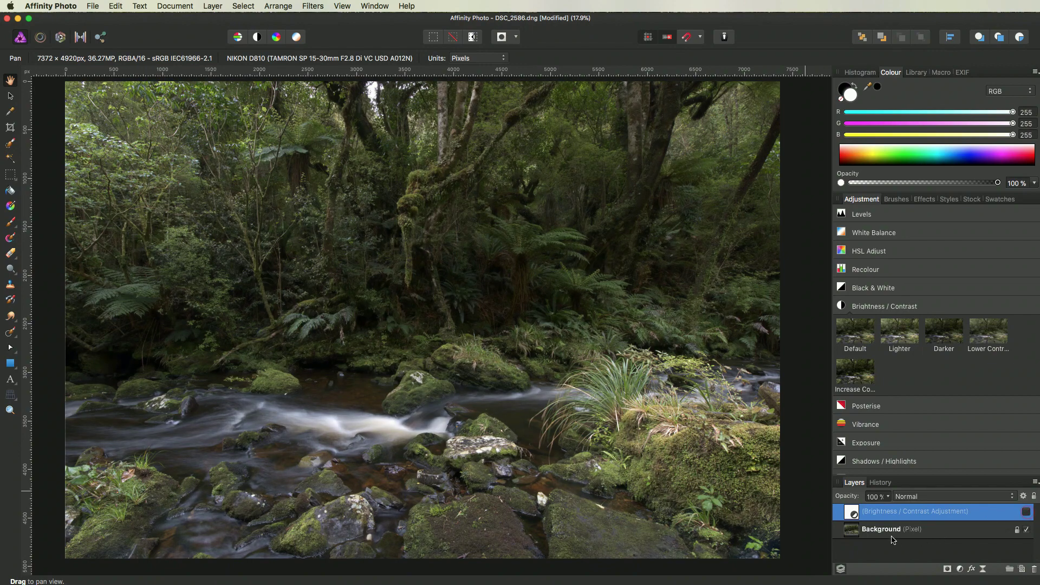
left_click(886, 530)
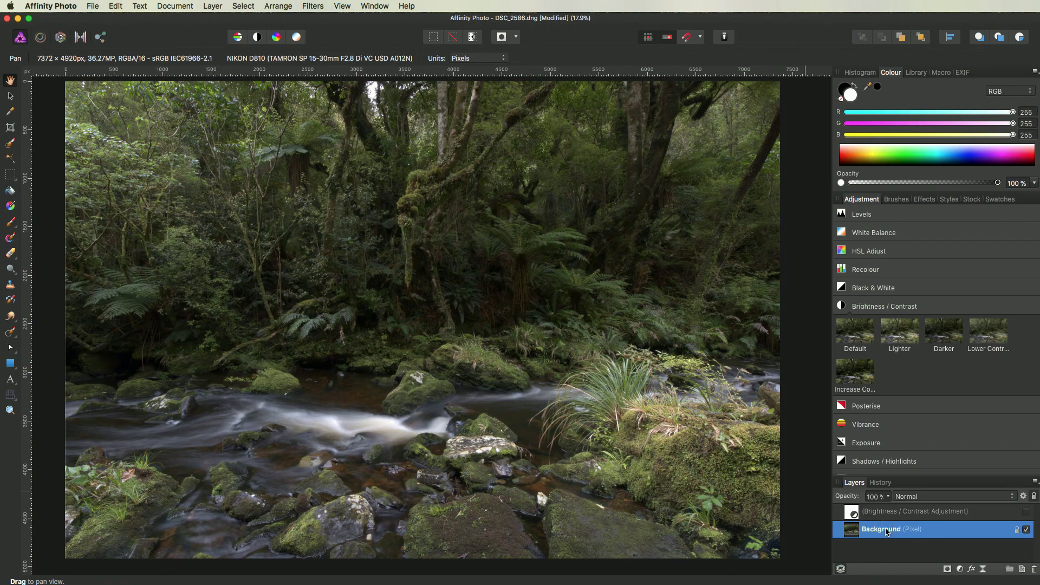
left_click(930, 306)
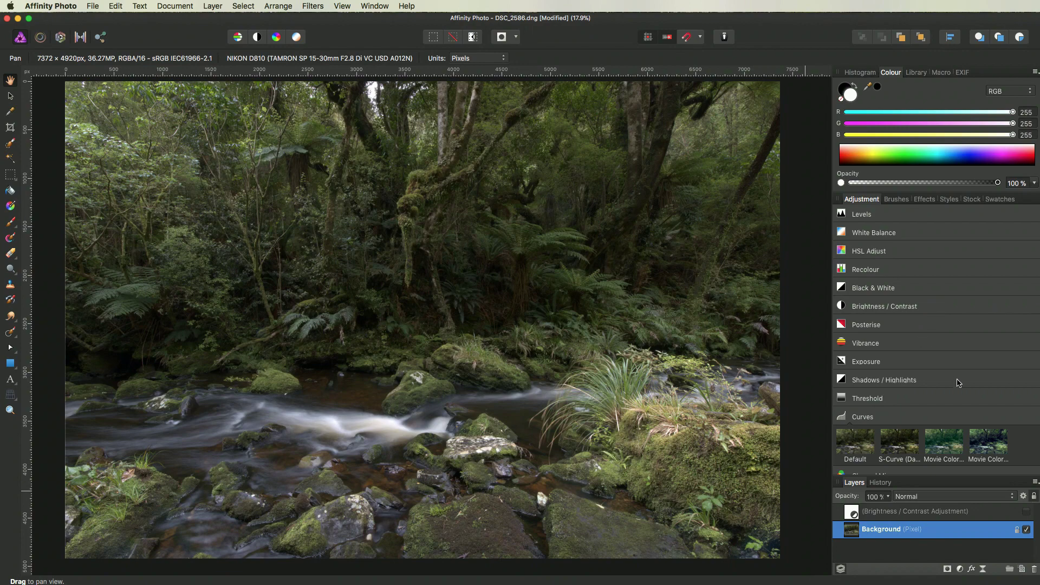
Step: Add a Curves adjustment with a gentle S-curve: shadows lowered, highlights lifted
left_click(872, 420)
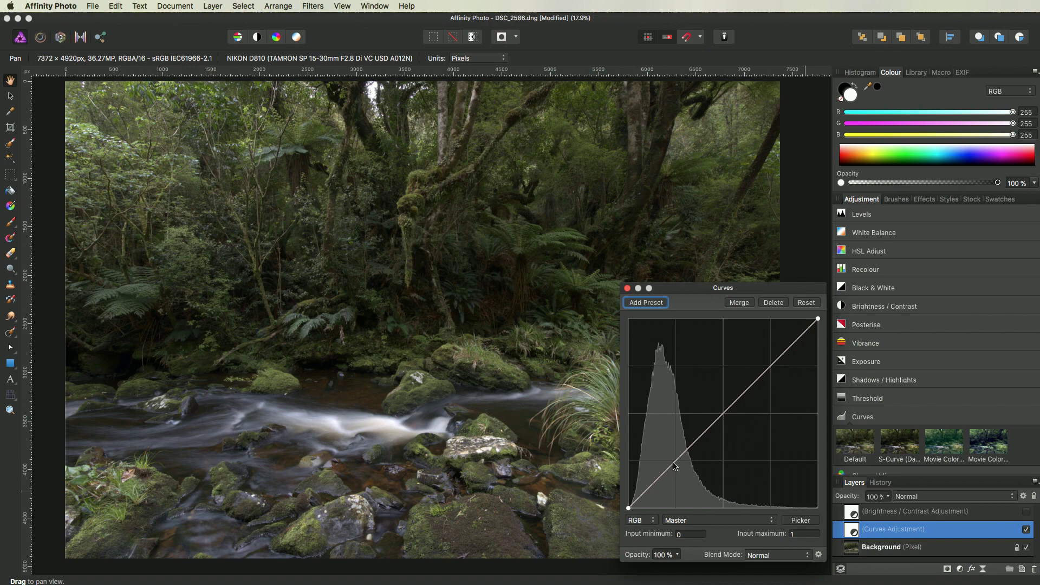
left_click_drag(674, 466, 674, 477)
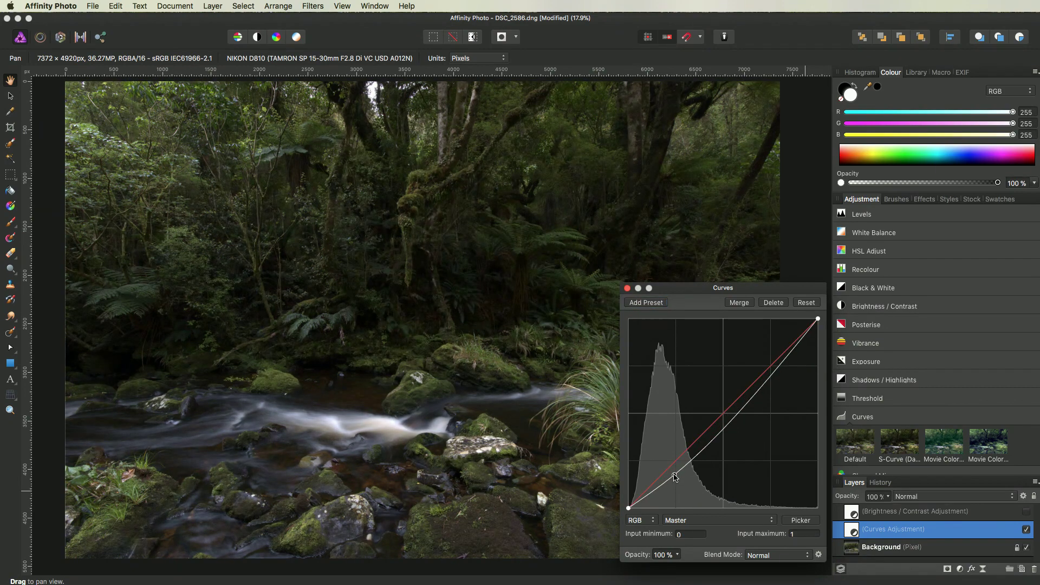
left_click_drag(771, 377, 765, 359)
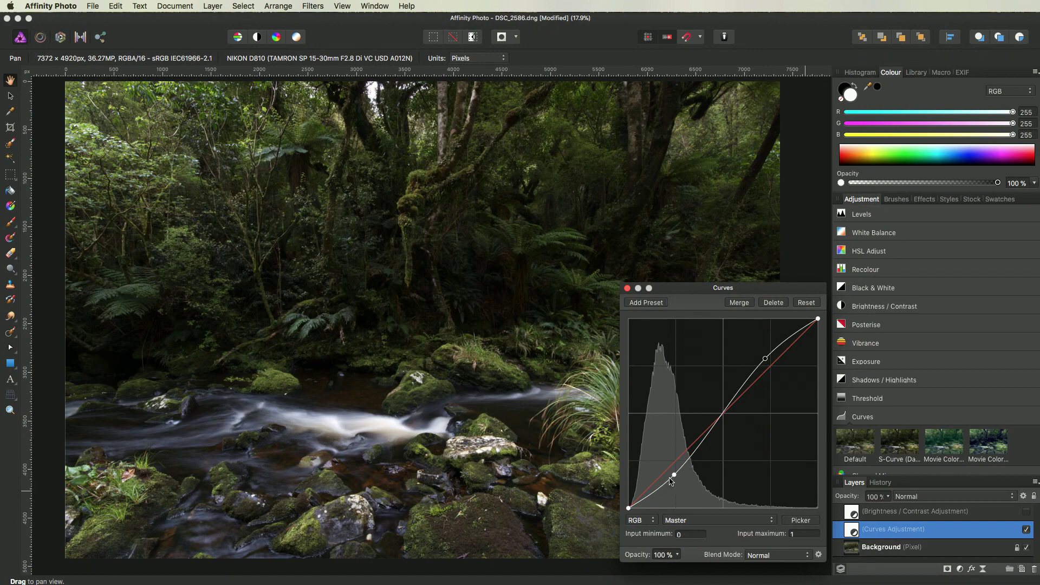
left_click_drag(670, 479, 671, 475)
left_click_drag(765, 365, 765, 363)
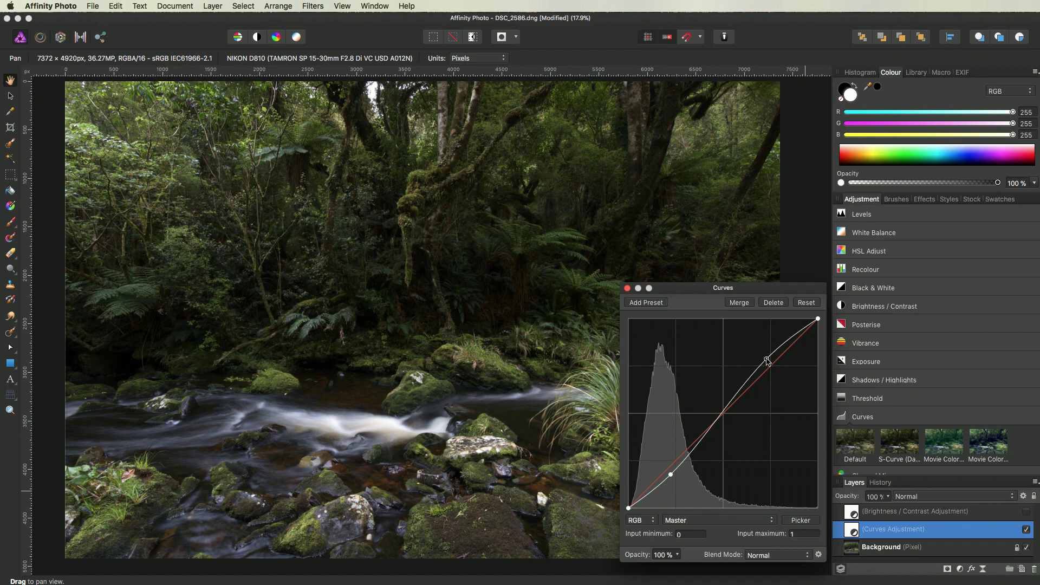
left_click_drag(767, 362, 767, 358)
left_click_drag(670, 477, 663, 484)
Step: Hide the Curves adjustment and select the Background layer
left_click(627, 288)
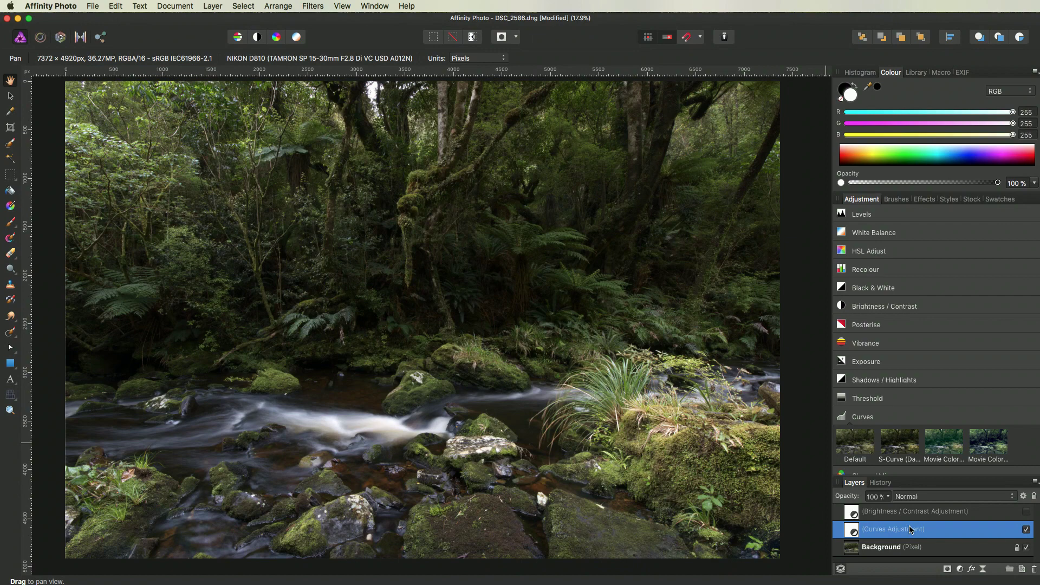
left_click(1026, 529)
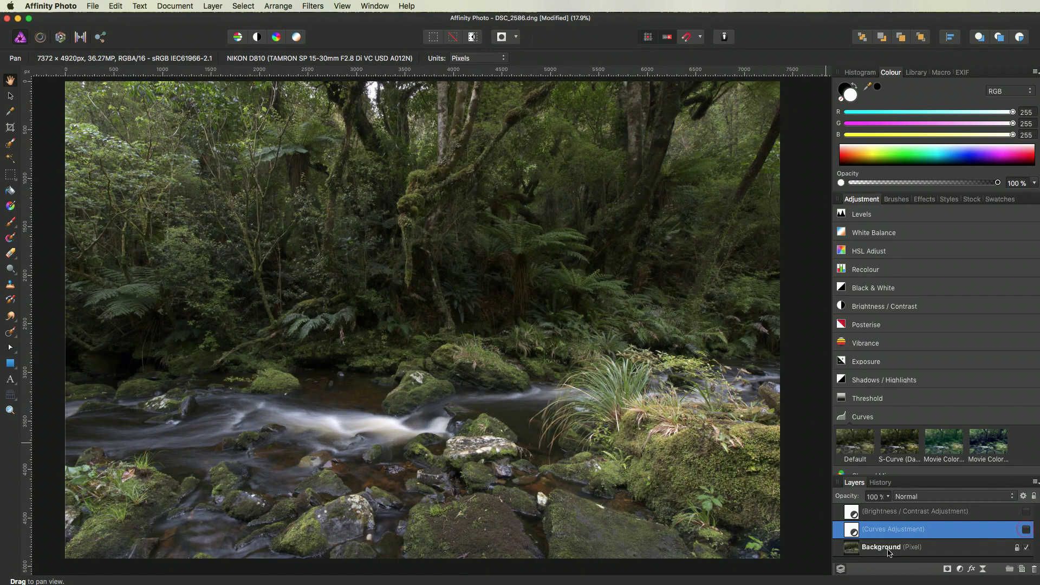
left_click(889, 551)
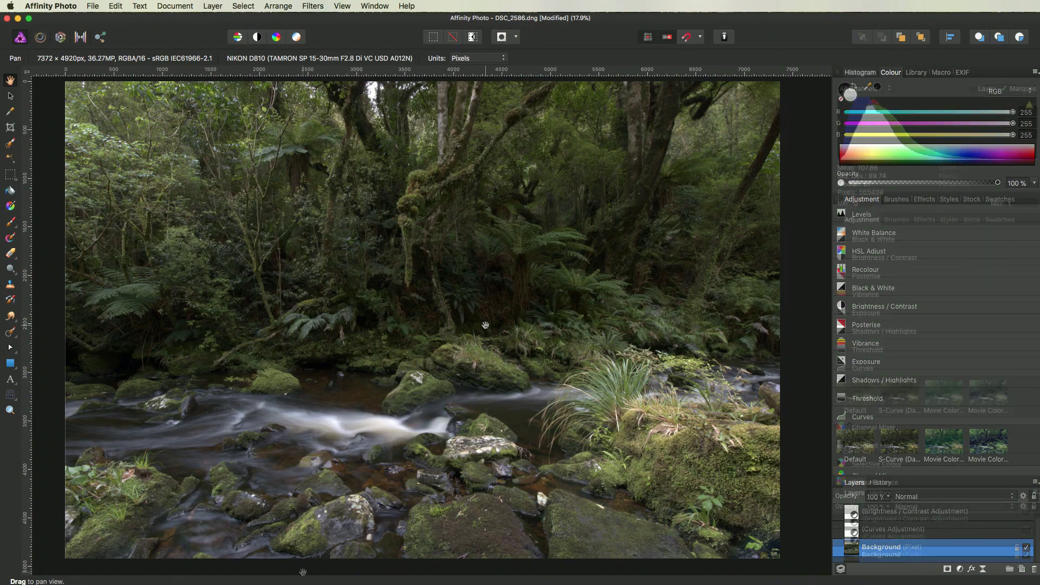
Step: Show the Histogram of the unadjusted forest stream photo
key("super+shift+h")
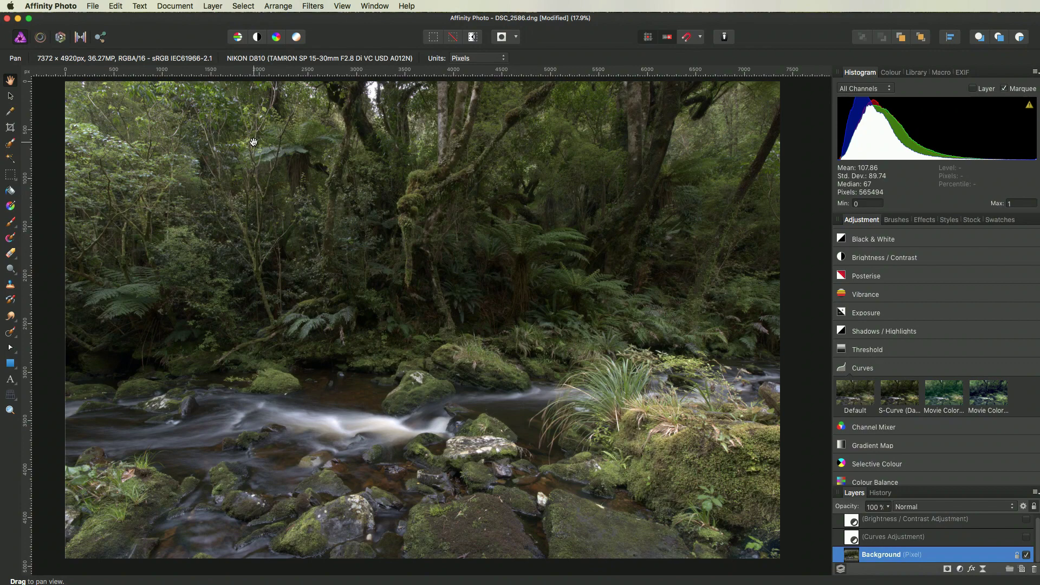
scroll(253, 142, "right", 1)
scroll(255, 142, "down", 1)
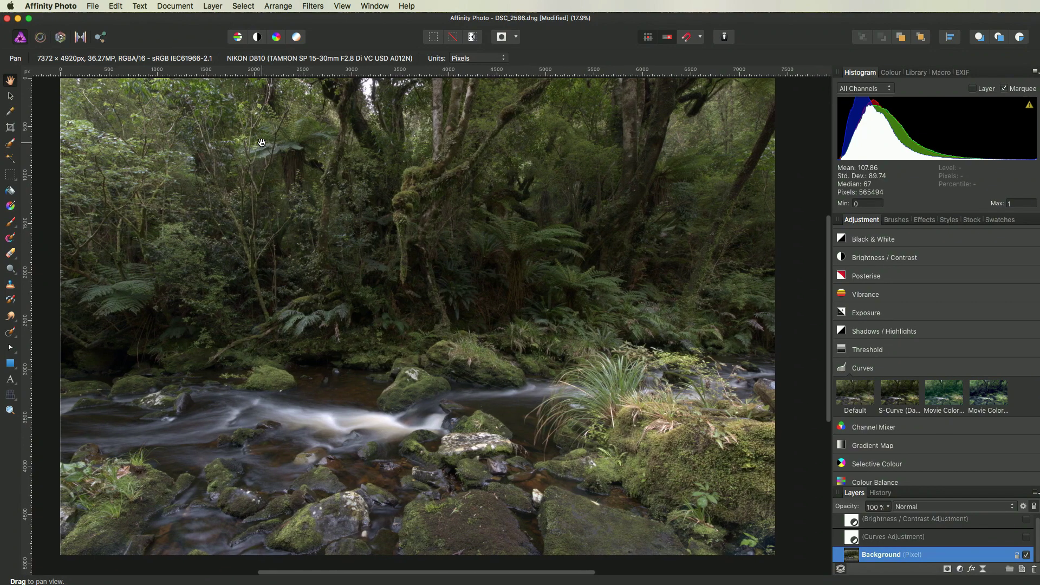
scroll(266, 144, "left", 1)
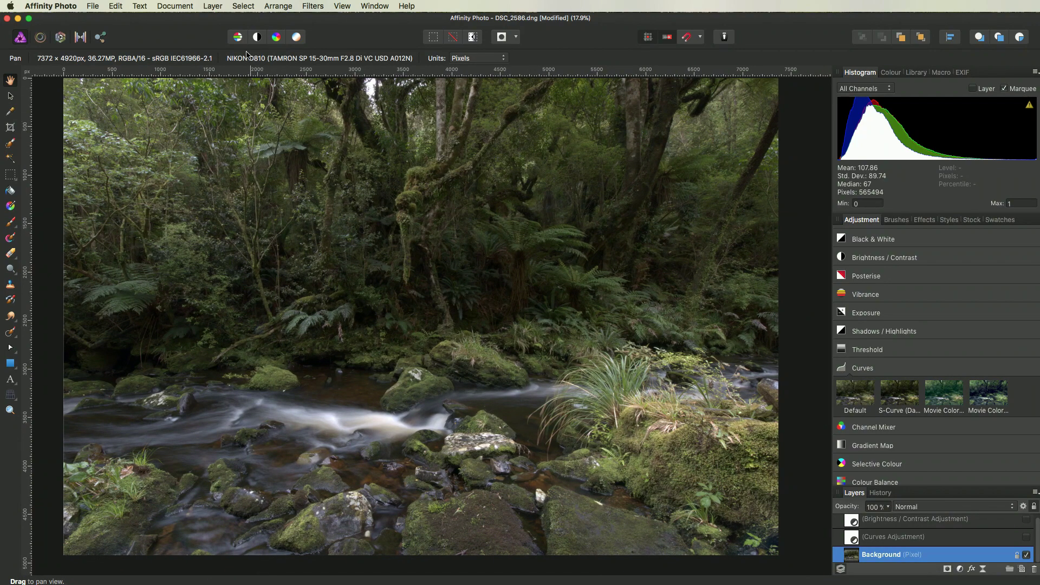
Step: Select the shadow tones via Select > Tonal Range > Select Shadows, then hide the marching ants
left_click(243, 6)
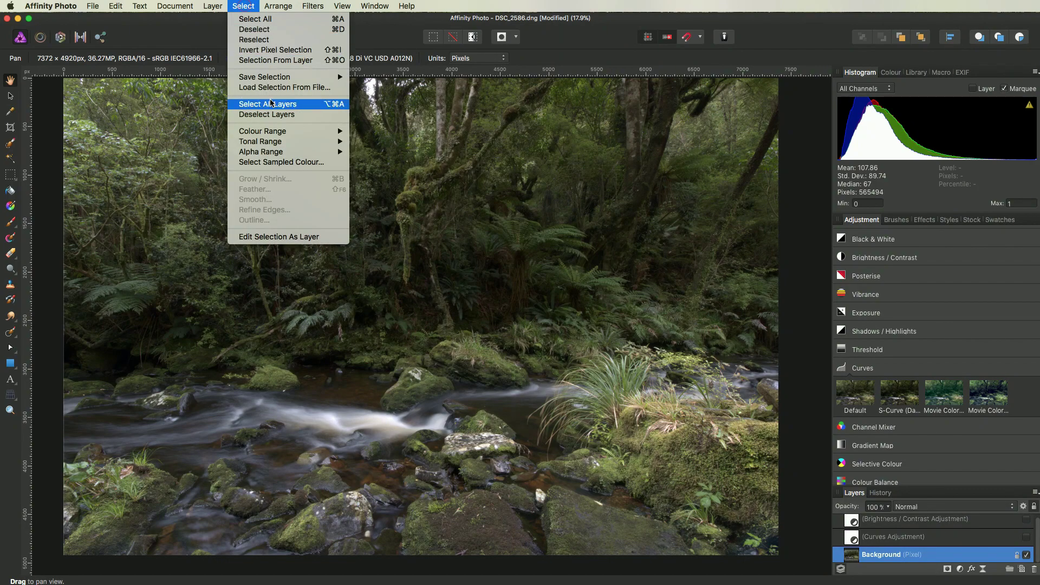
mouse_move(279, 143)
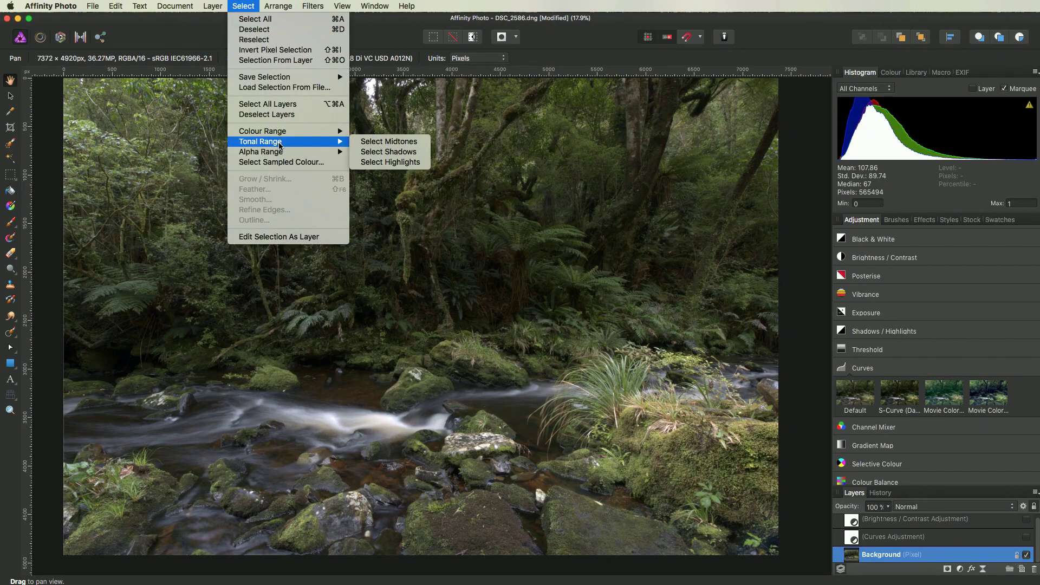
left_click(386, 154)
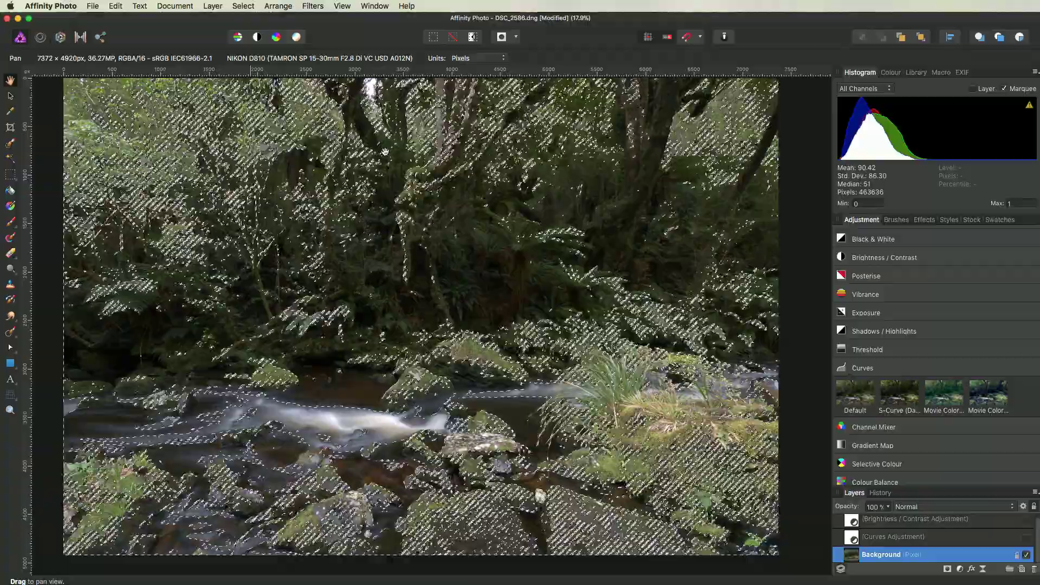
left_click_drag(384, 152, 387, 150)
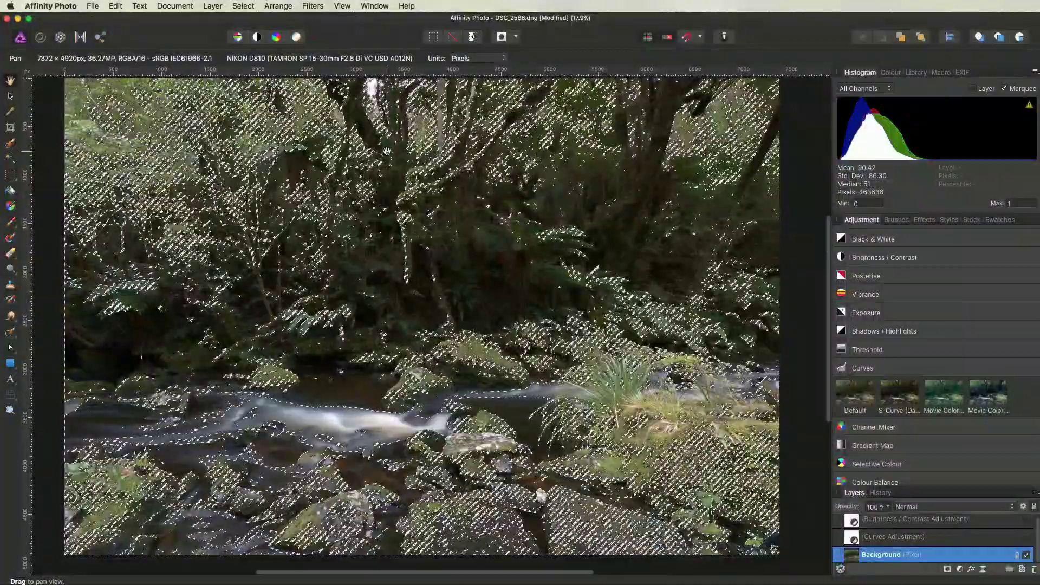
left_click(345, 6)
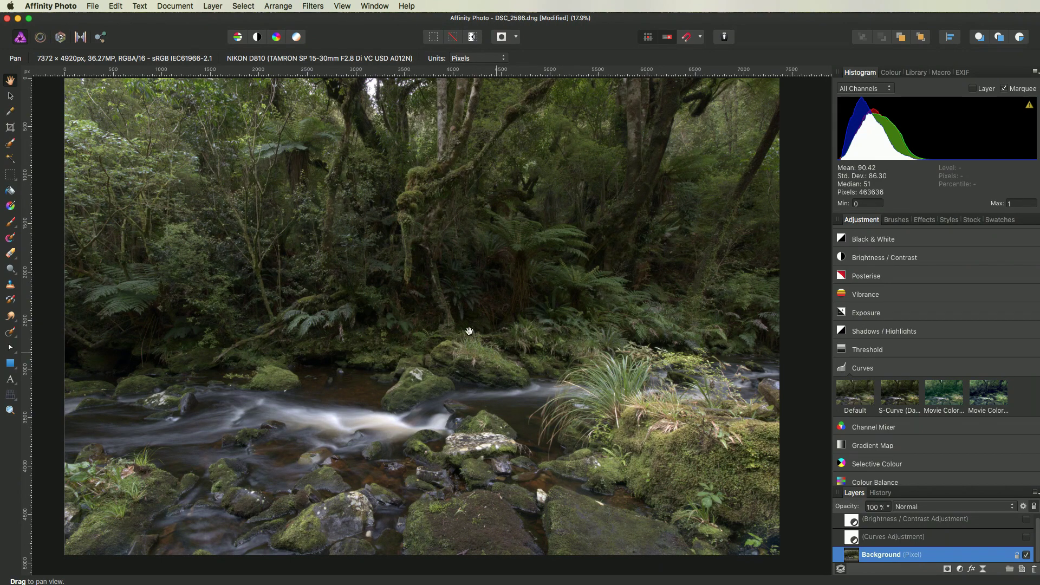
Step: Add a Curves adjustment within the shadow selection, shaped with a lower and an upper point
left_click(863, 371)
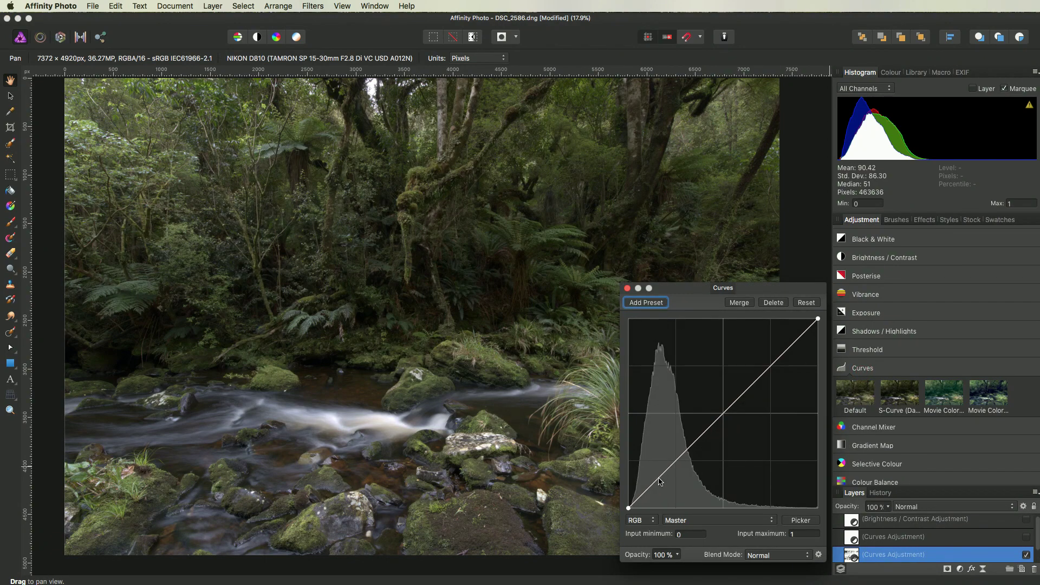
left_click_drag(659, 481, 662, 483)
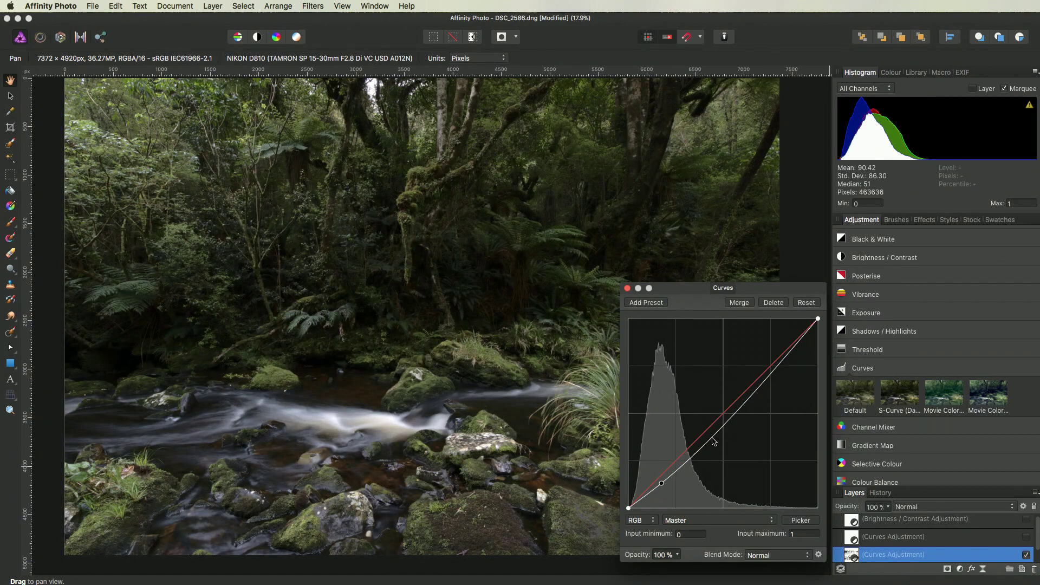
left_click_drag(712, 440, 740, 389)
mouse_move(661, 483)
left_mouse_down()
mouse_move(656, 492)
mouse_move(661, 483)
left_mouse_up()
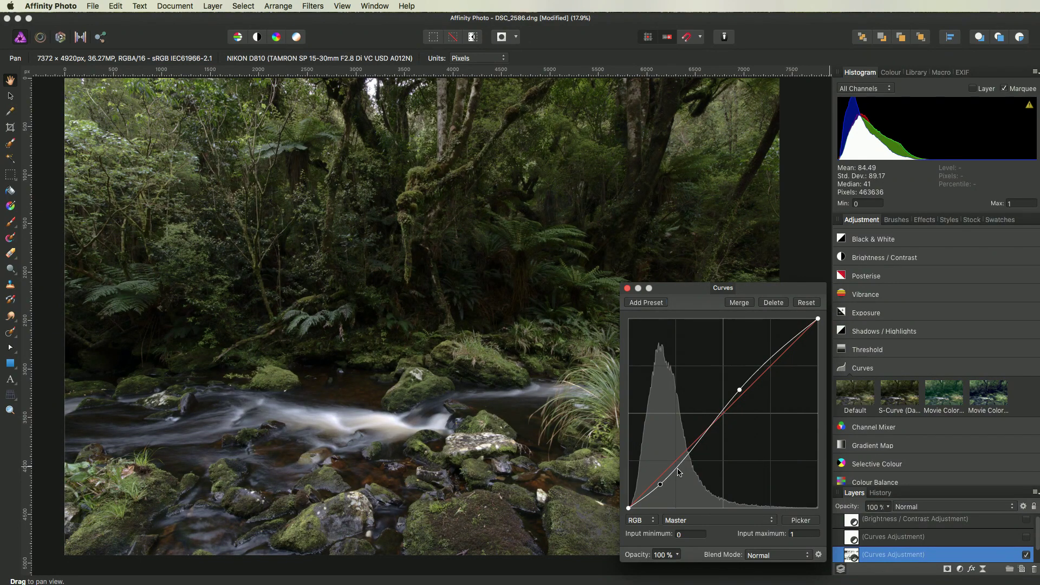
left_click_drag(740, 391, 723, 406)
left_click(628, 289)
Step: Select the Background layer and select the photo's midtones via Tonal Range
scroll(875, 540, "down", 2)
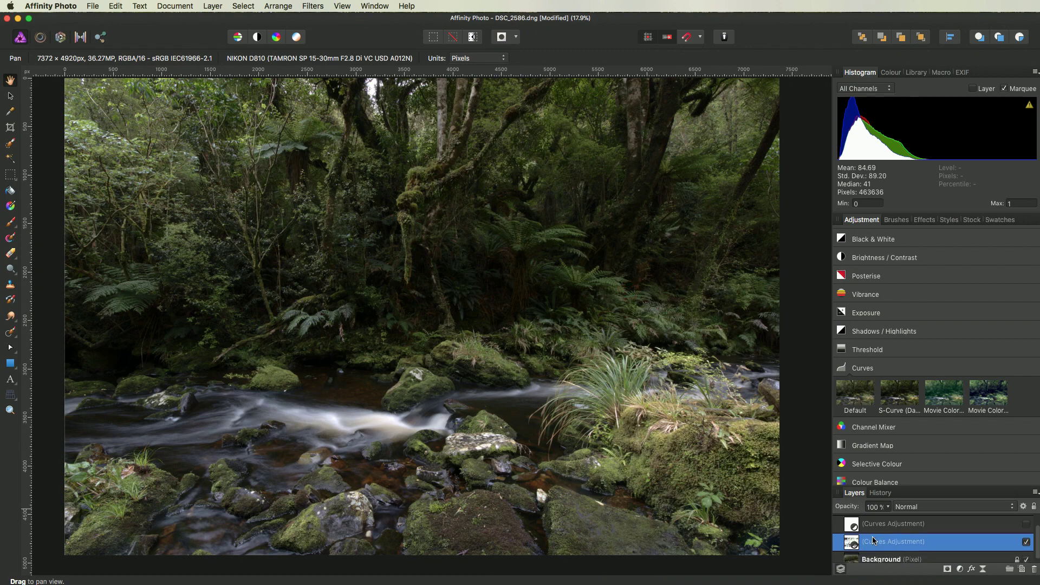
left_click(853, 558)
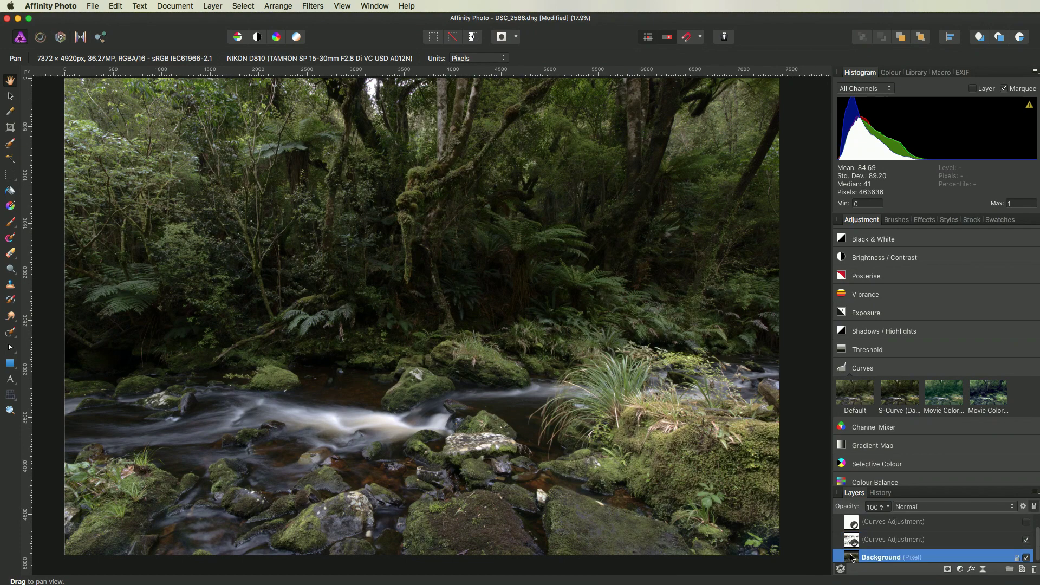
left_click(211, 6)
mouse_move(244, 5)
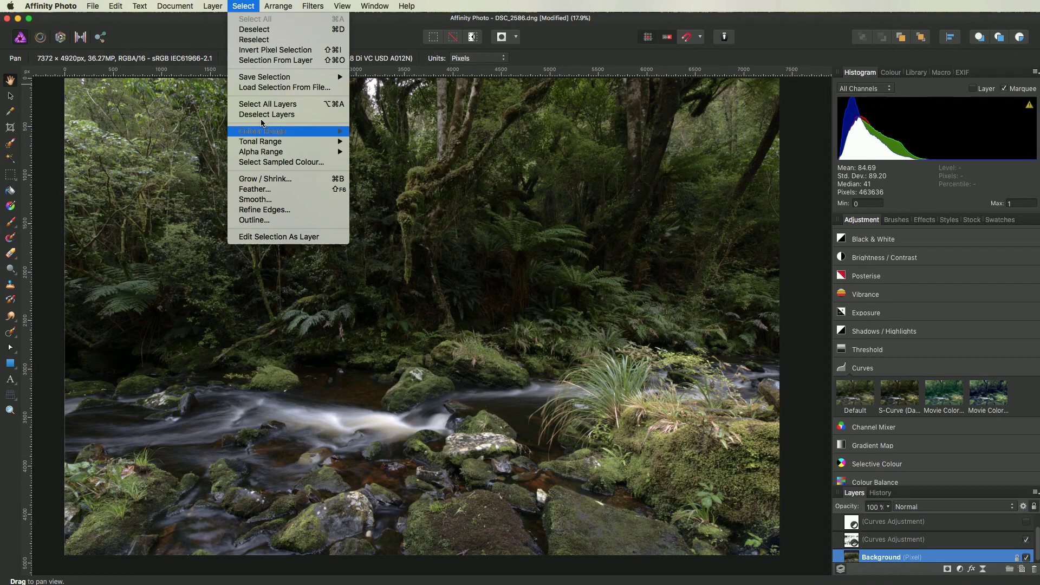
mouse_move(284, 143)
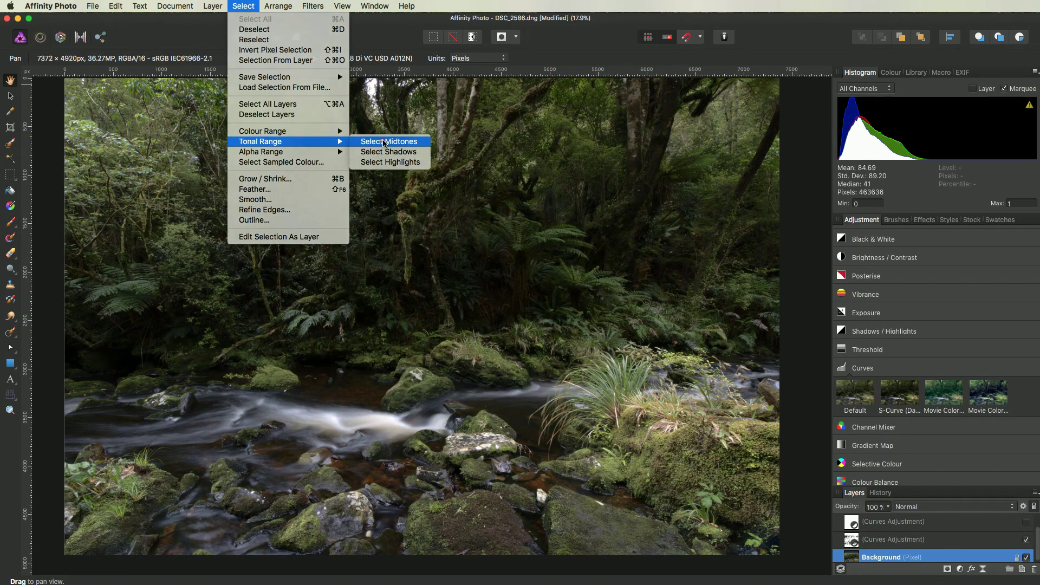
left_click(384, 142)
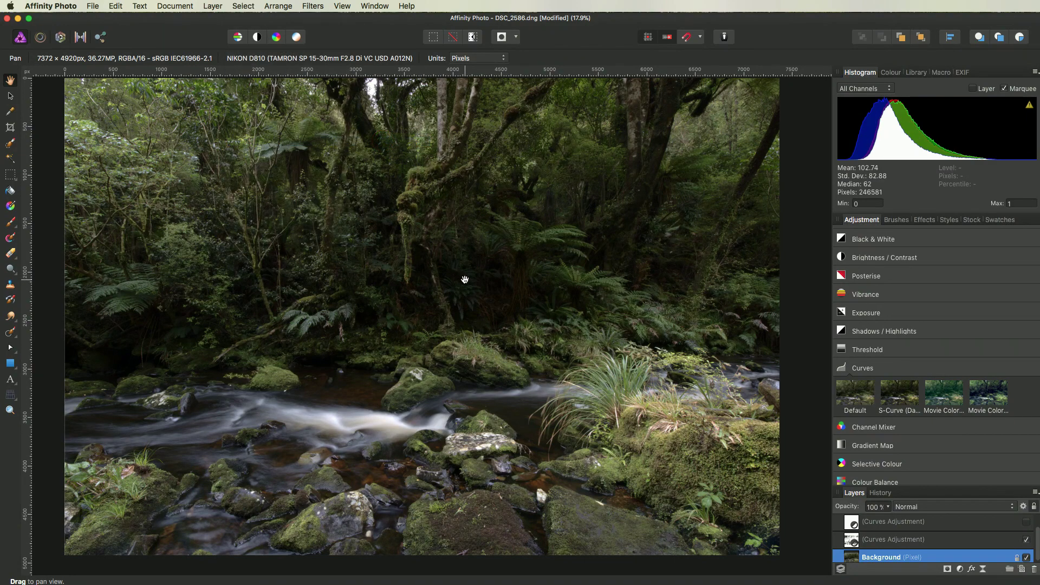
Step: Apply an S-curve Curves adjustment to the midtone selection, lowering shadows and lifting highlights
left_click(858, 369)
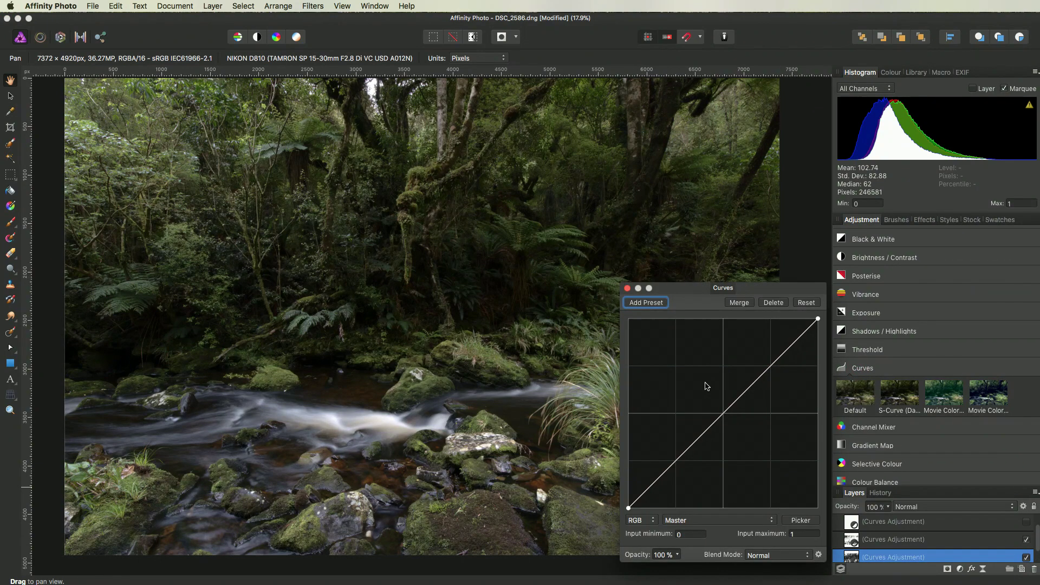
left_click_drag(686, 453, 684, 464)
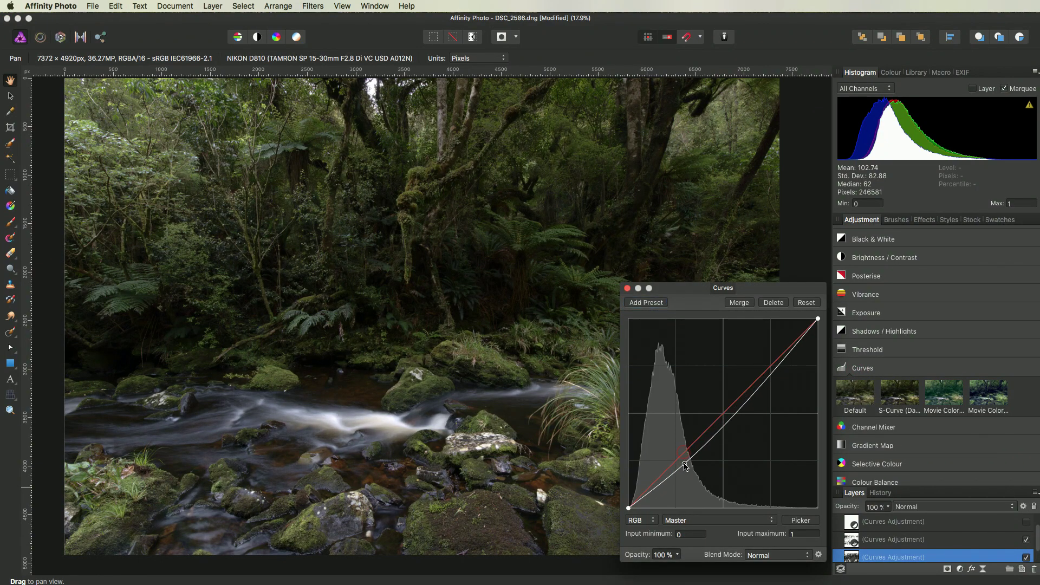
left_click_drag(751, 394, 751, 380)
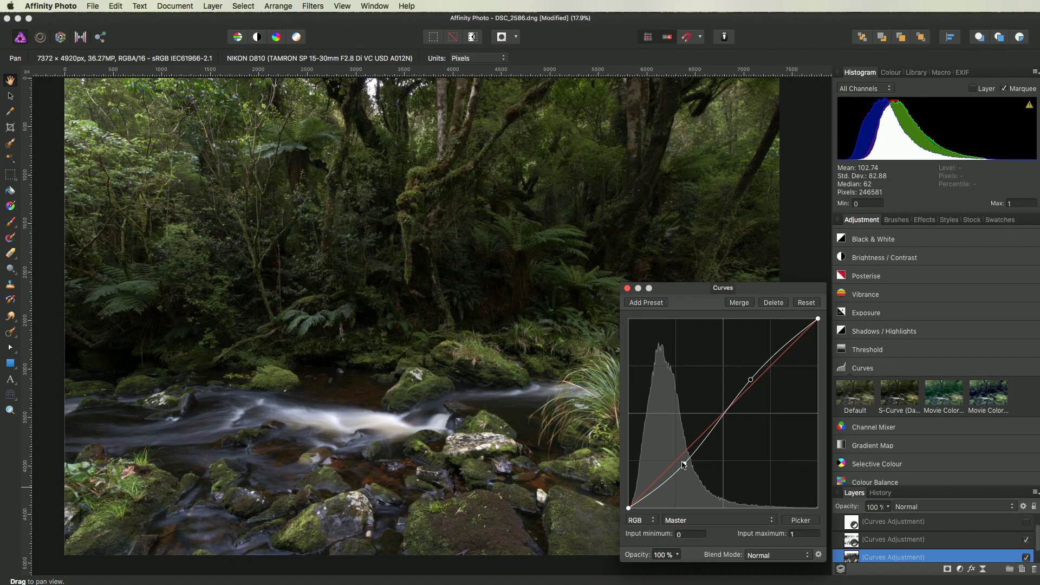
left_click_drag(684, 465, 686, 470)
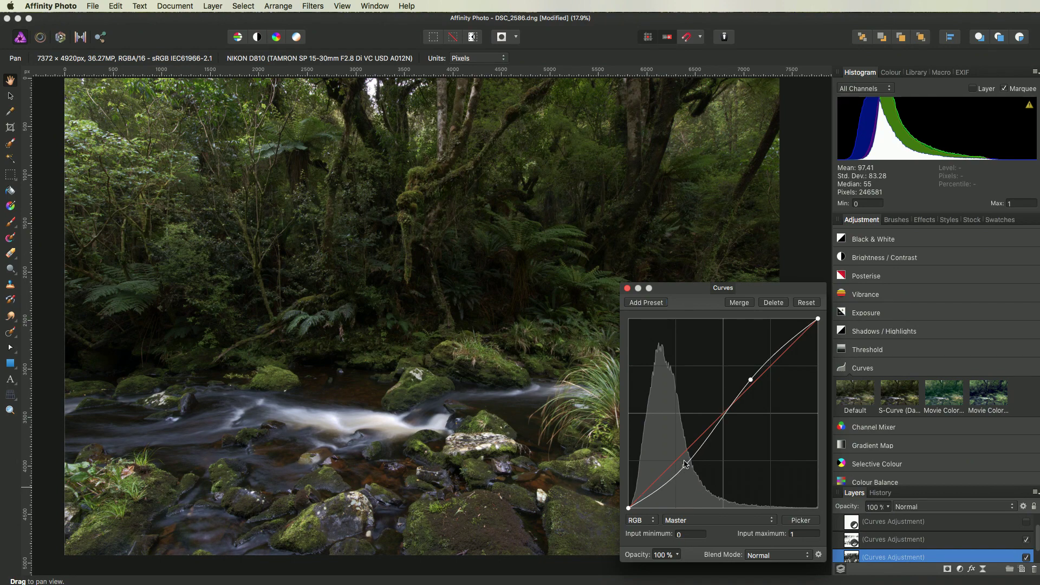
left_click(627, 288)
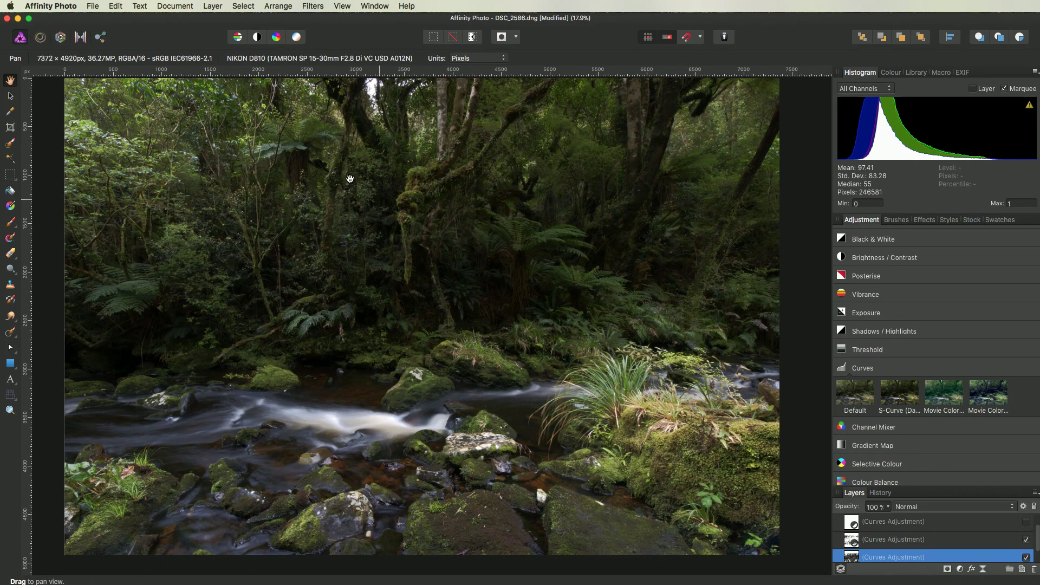
scroll(896, 533, "down", 1)
scroll(895, 532, "down", 1)
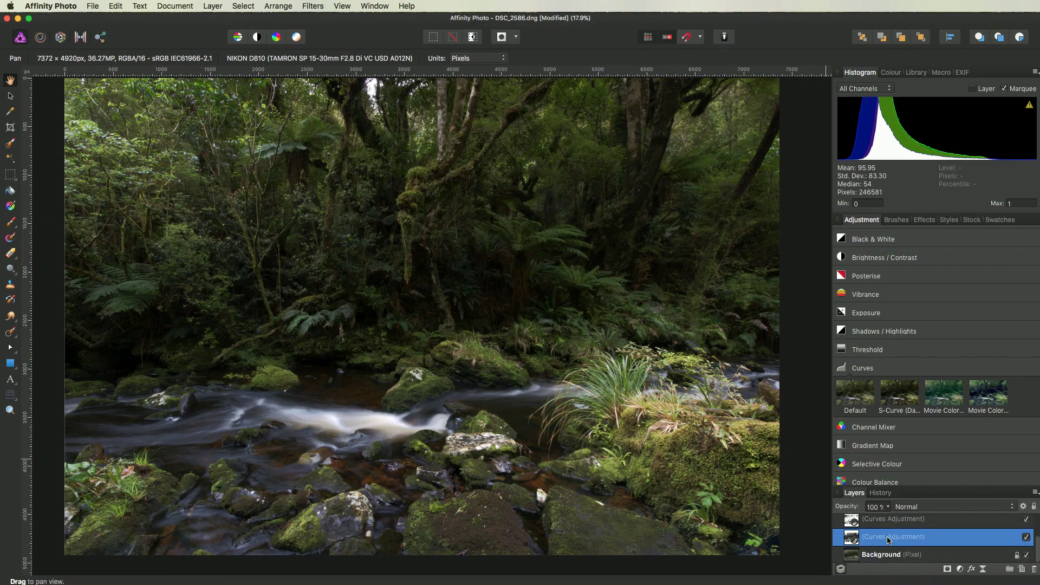
Step: Select the Background layer and select only the highlight tones via Tonal Range
left_click(876, 556)
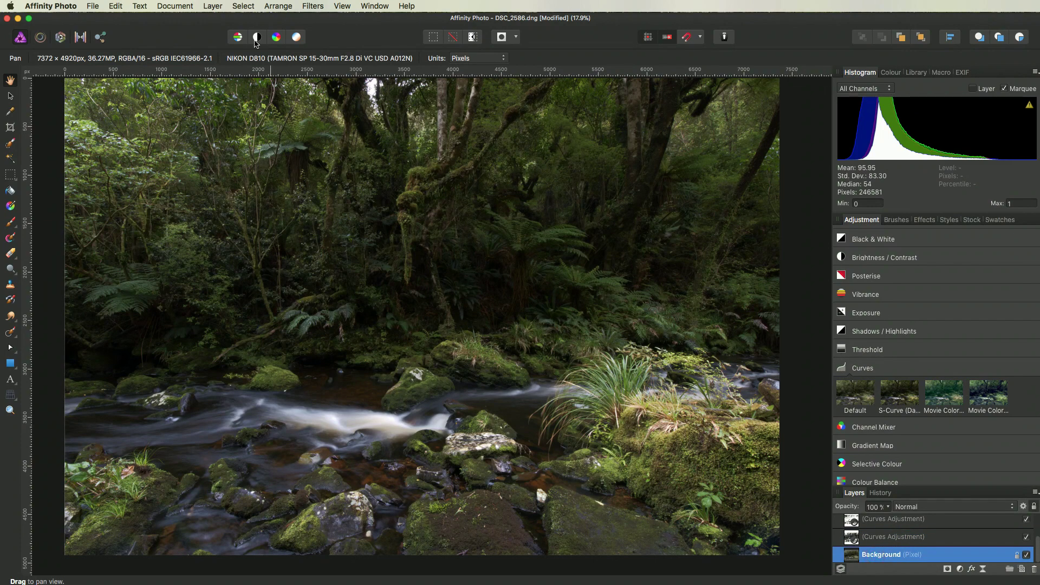
left_click(243, 6)
mouse_move(263, 142)
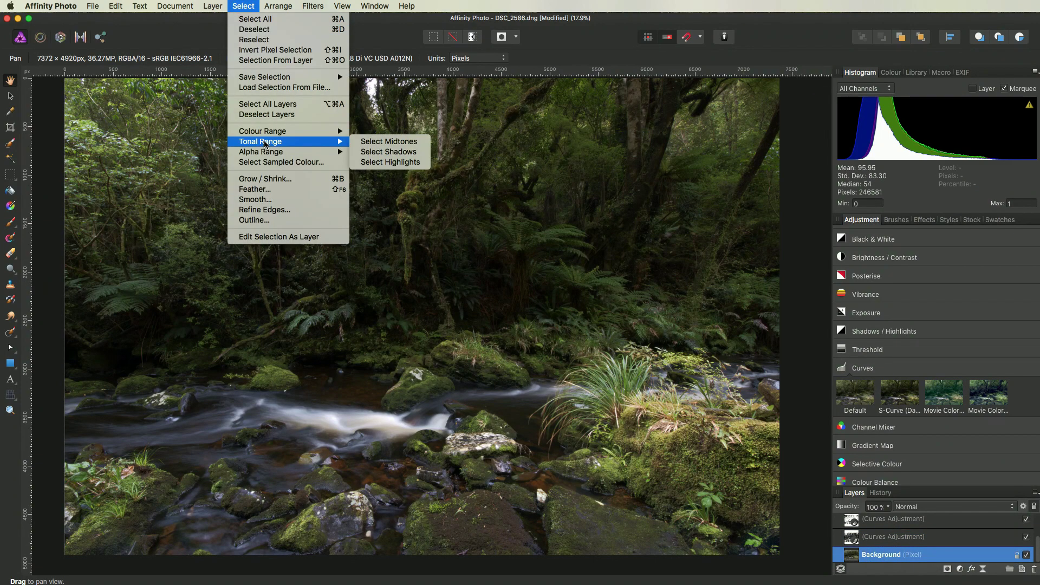
left_click(393, 162)
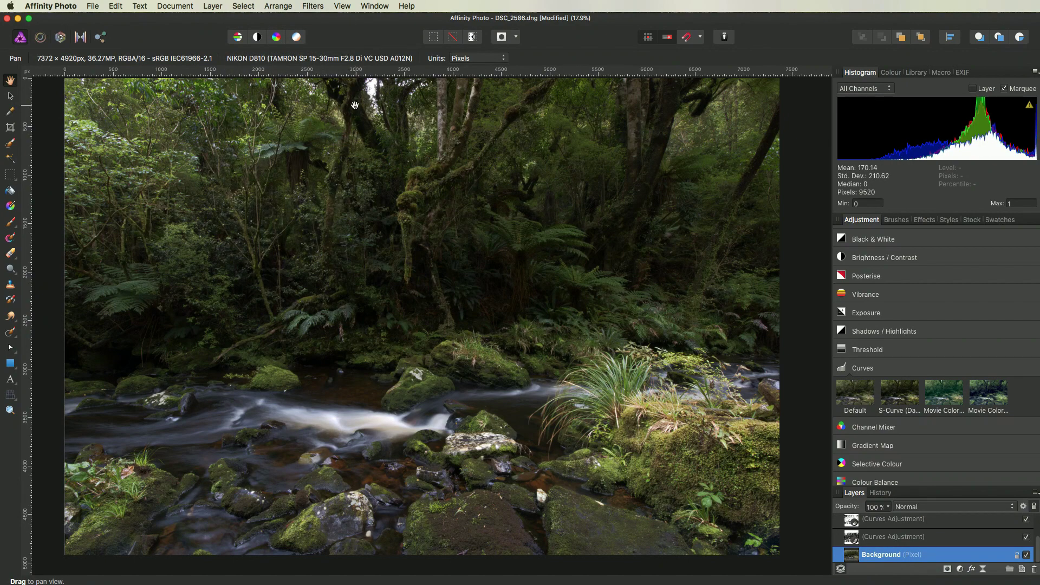
Step: Add a Curves adjustment with an S-curve limited to the highlight selection
left_click(858, 368)
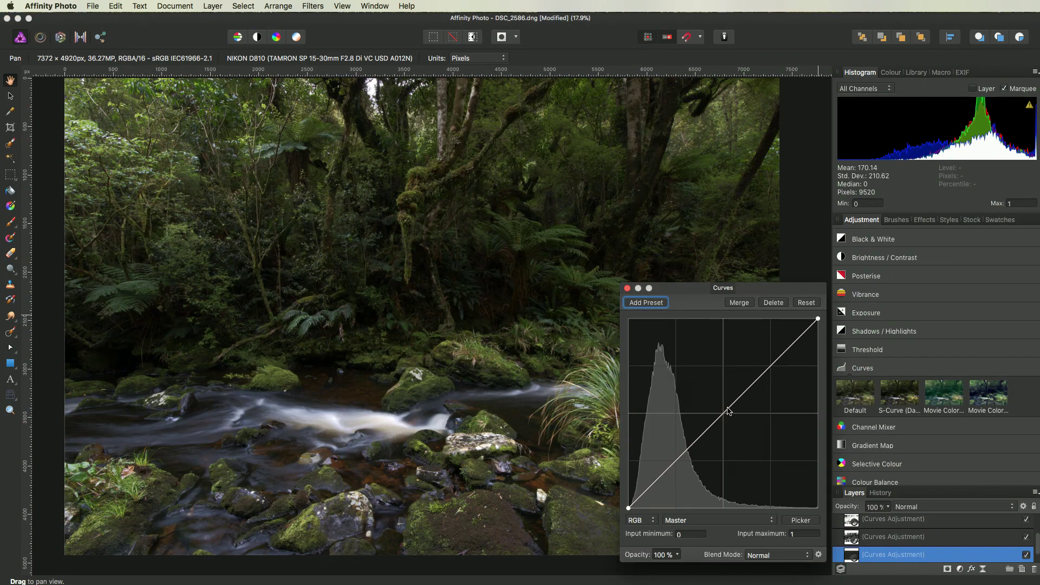
left_click_drag(725, 415, 729, 419)
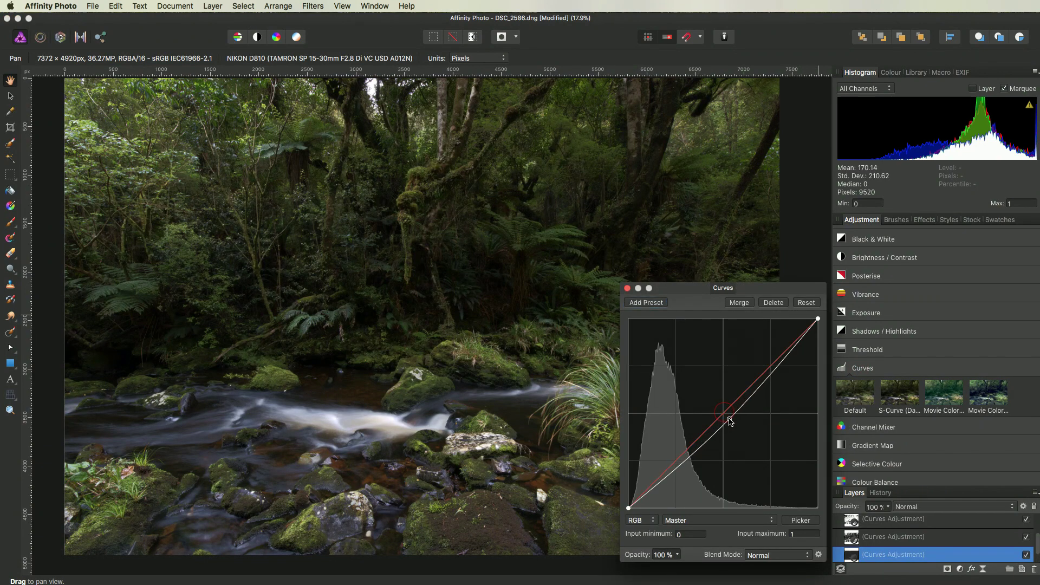
left_click_drag(766, 381, 772, 358)
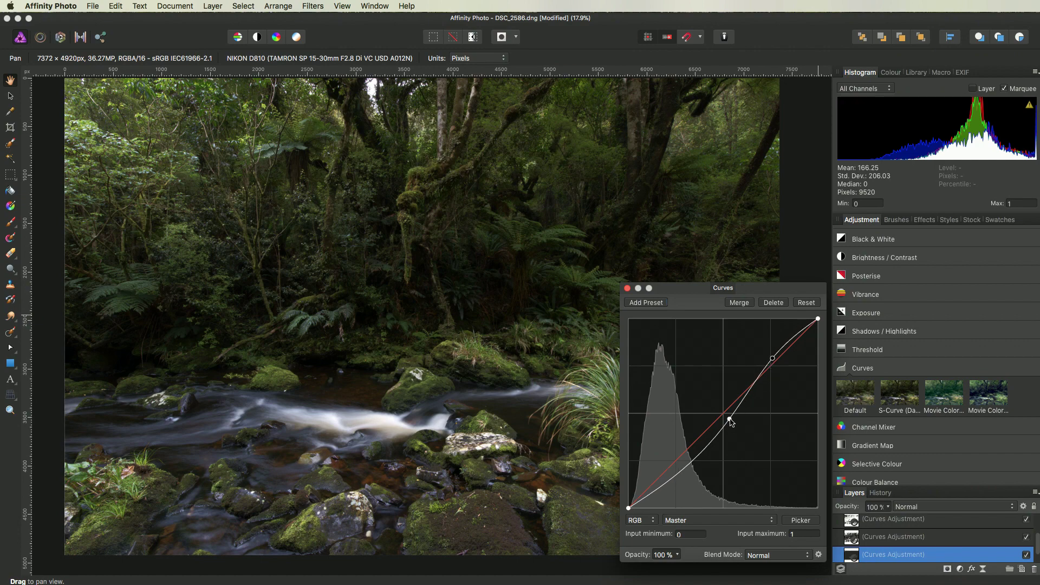
left_click_drag(729, 420, 729, 425)
left_click(627, 289)
Step: Show the macro Library and scroll to Pro Contrast in the Dam-Photo Workflow Macros set
scroll(914, 523, "down", 2)
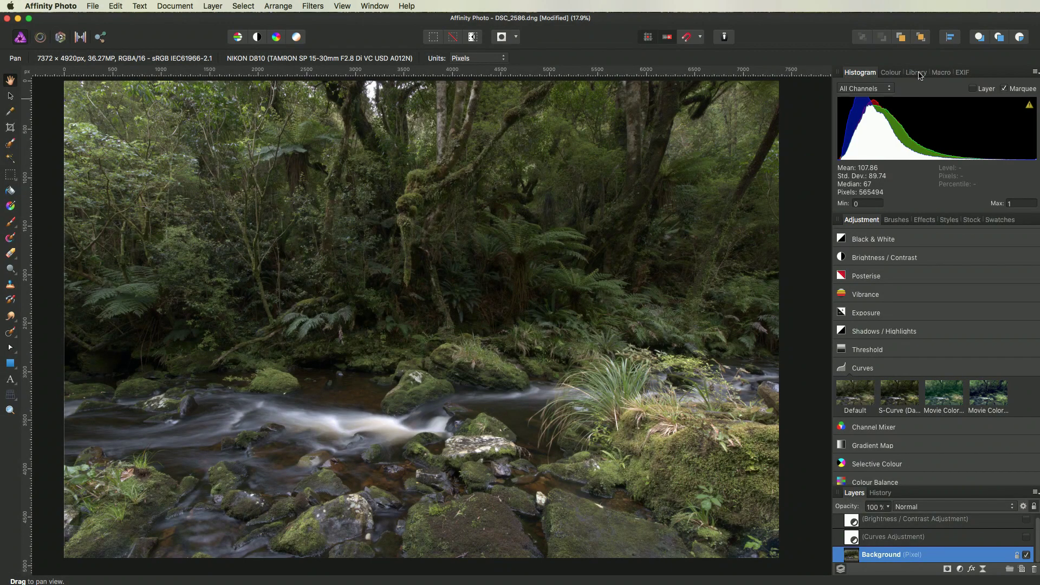
left_click(917, 73)
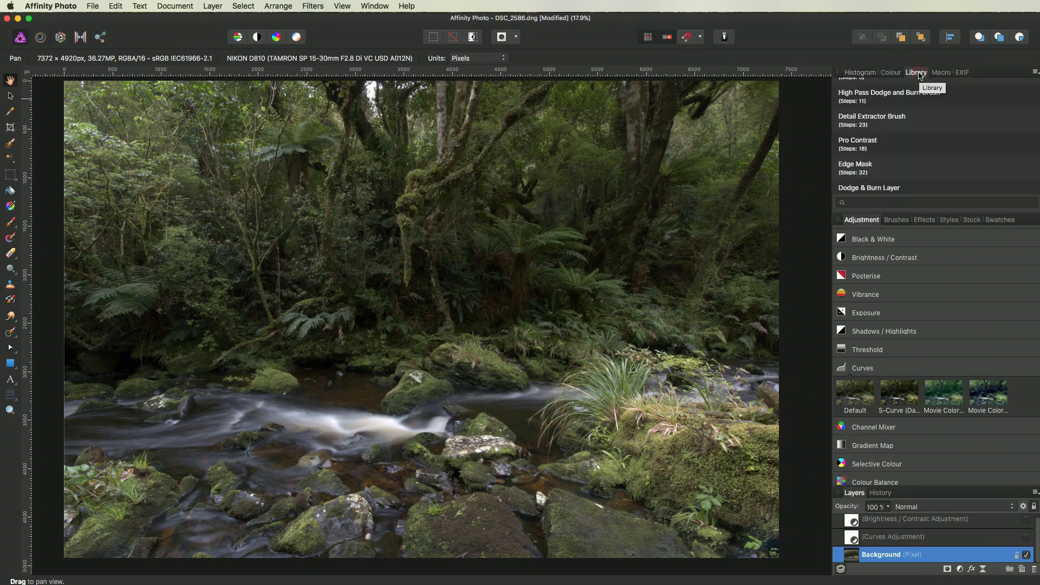
scroll(913, 154, "down", 3)
scroll(915, 157, "up", 4)
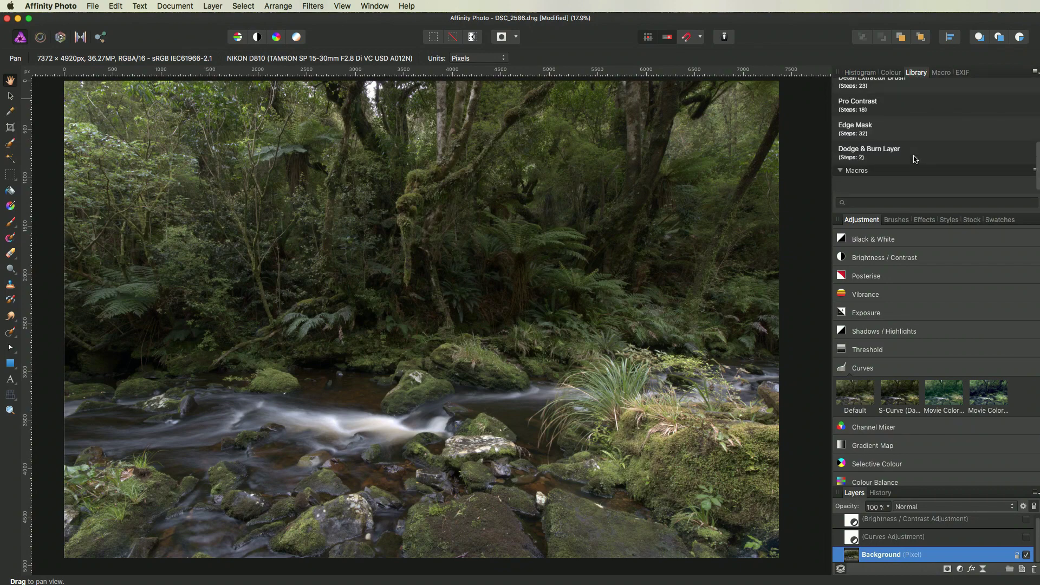
scroll(915, 158, "up", 3)
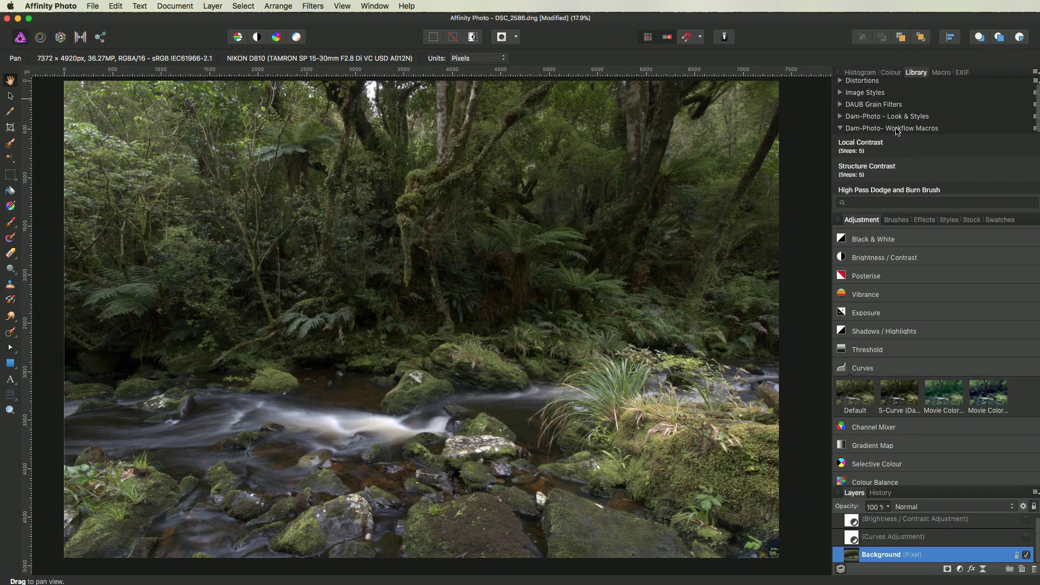
scroll(908, 157, "down", 5)
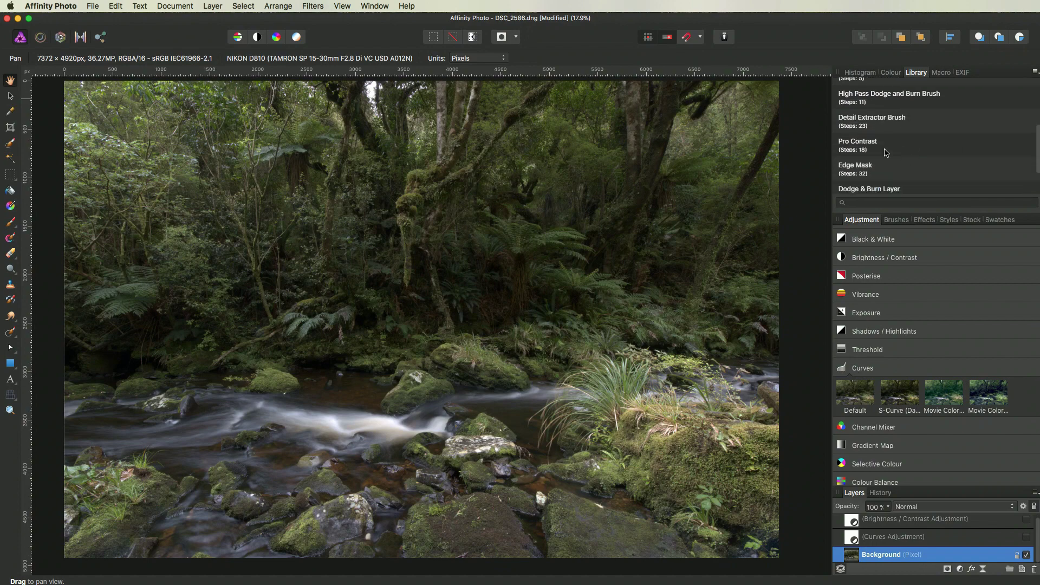
Step: Run the Pro Contrast macro and adjust its Adjust Shadows Contrast curve points
left_click(885, 151)
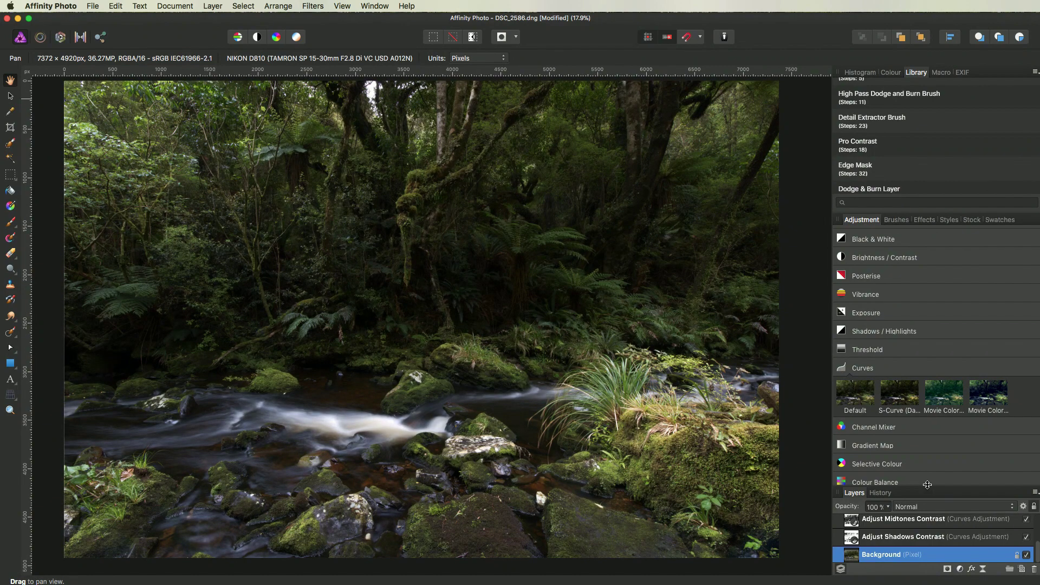
left_click_drag(927, 485, 944, 395)
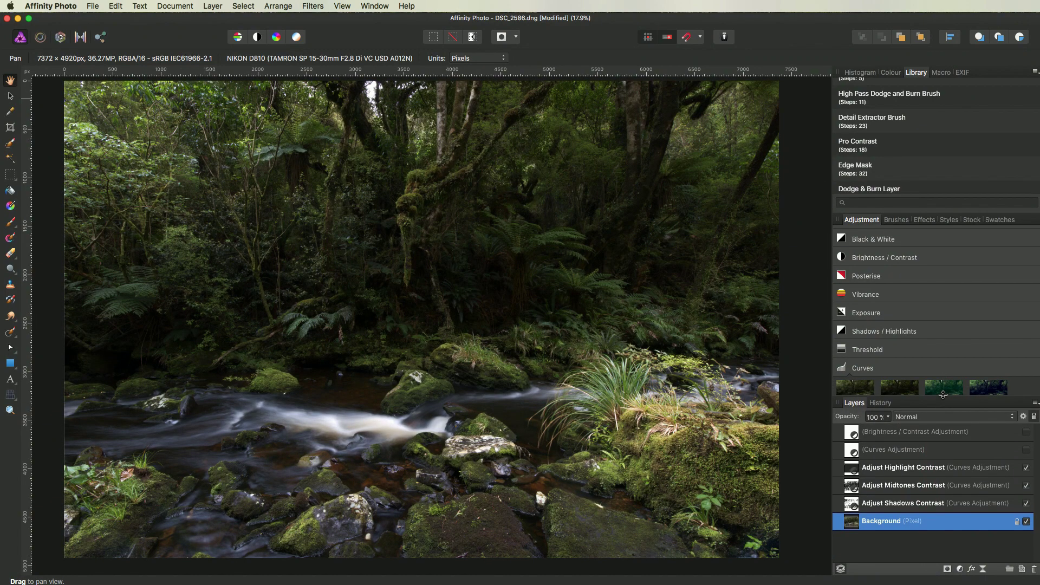
double_click(852, 507)
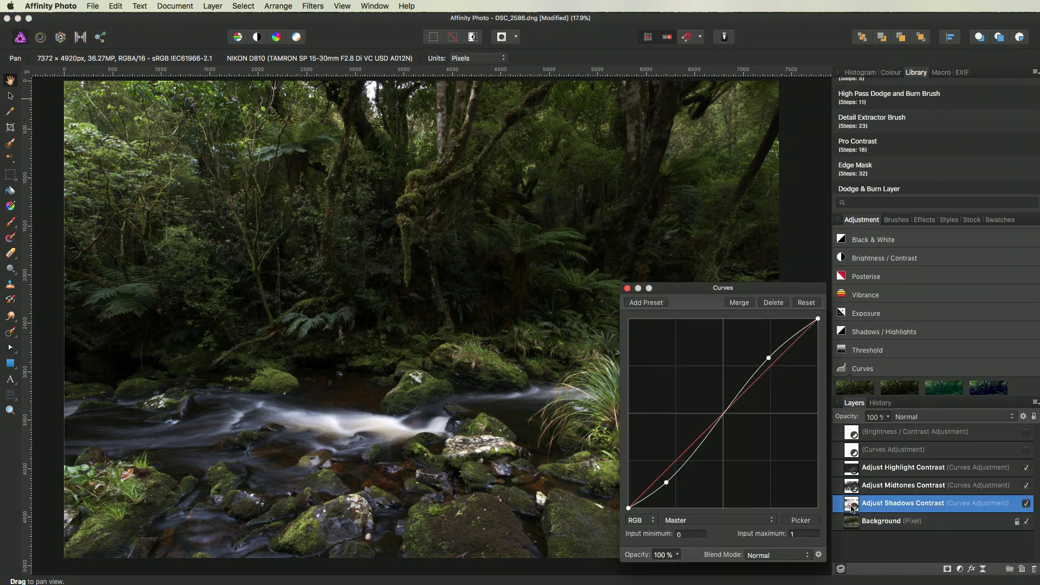
left_click_drag(665, 482, 664, 480)
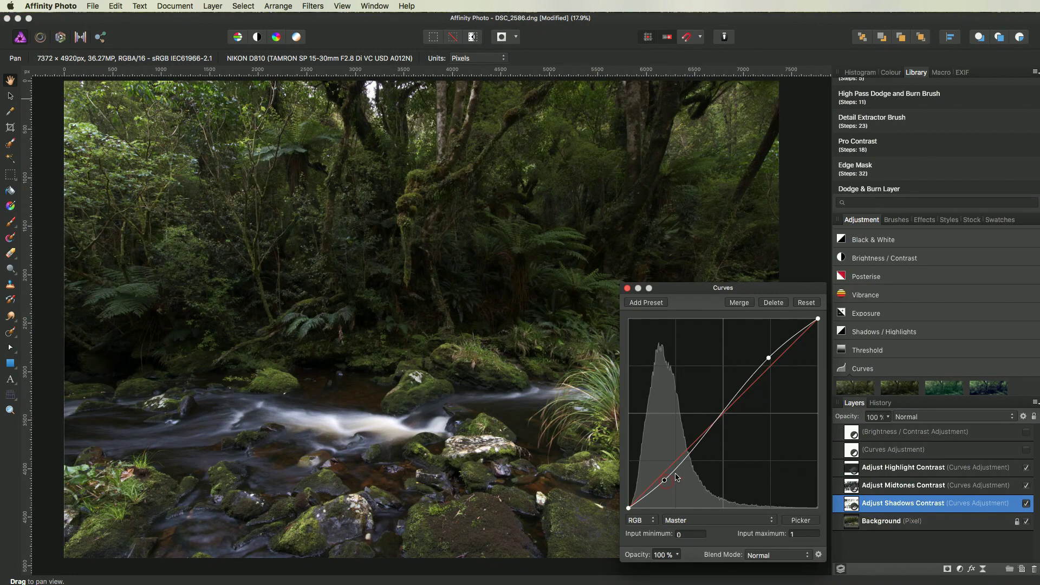
left_click(768, 358)
left_click(628, 288)
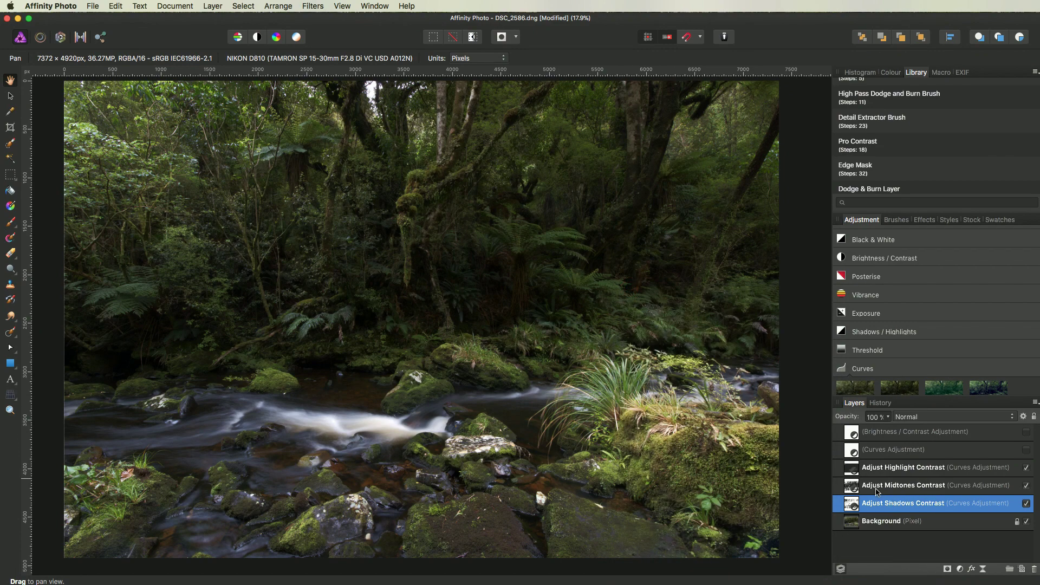
Step: Adjust the lower and upper points of the Adjust Midtones Contrast curve
double_click(849, 489)
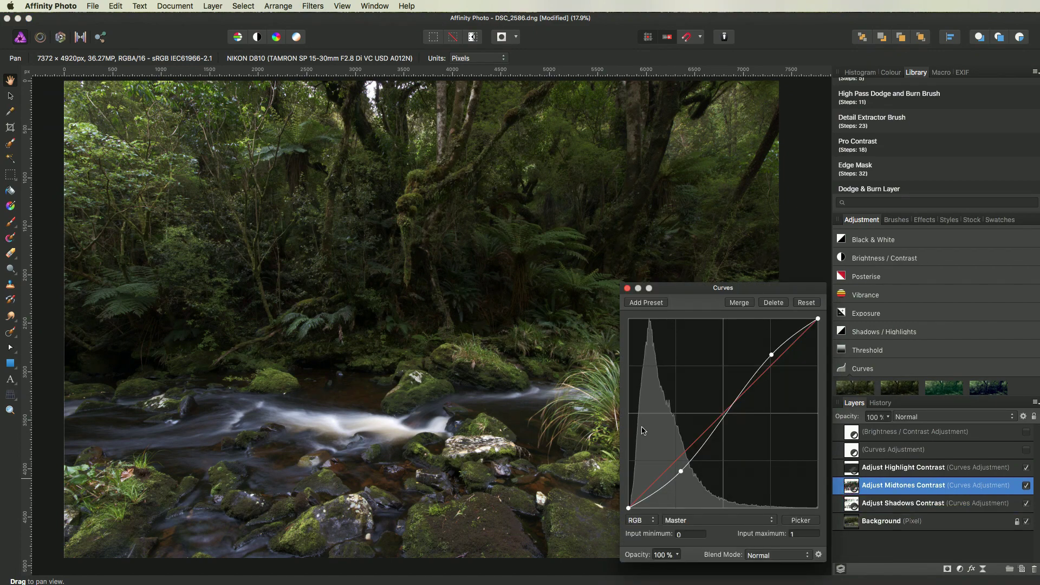
left_click_drag(680, 472, 671, 477)
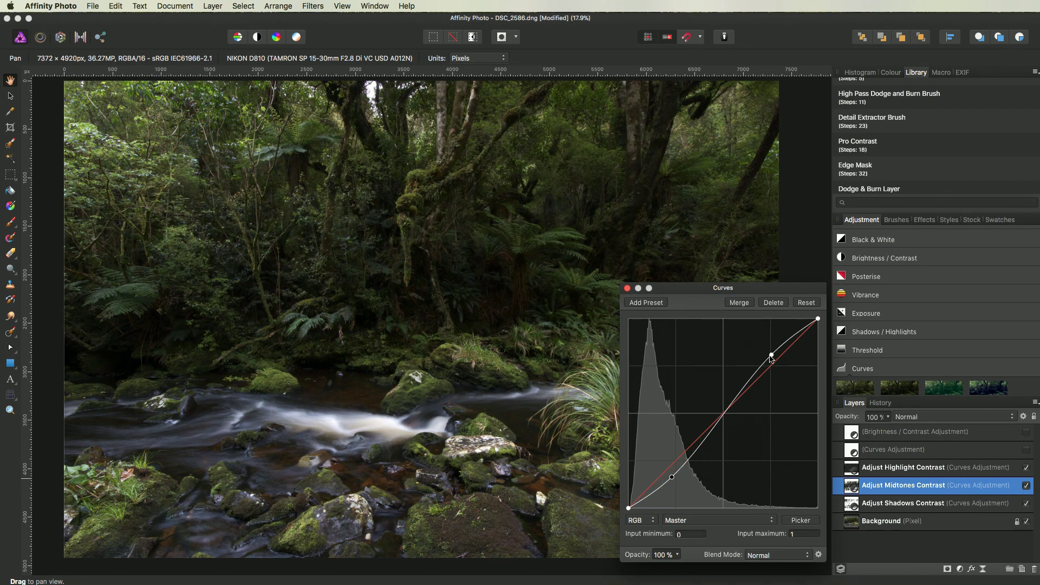
left_click_drag(771, 356, 774, 357)
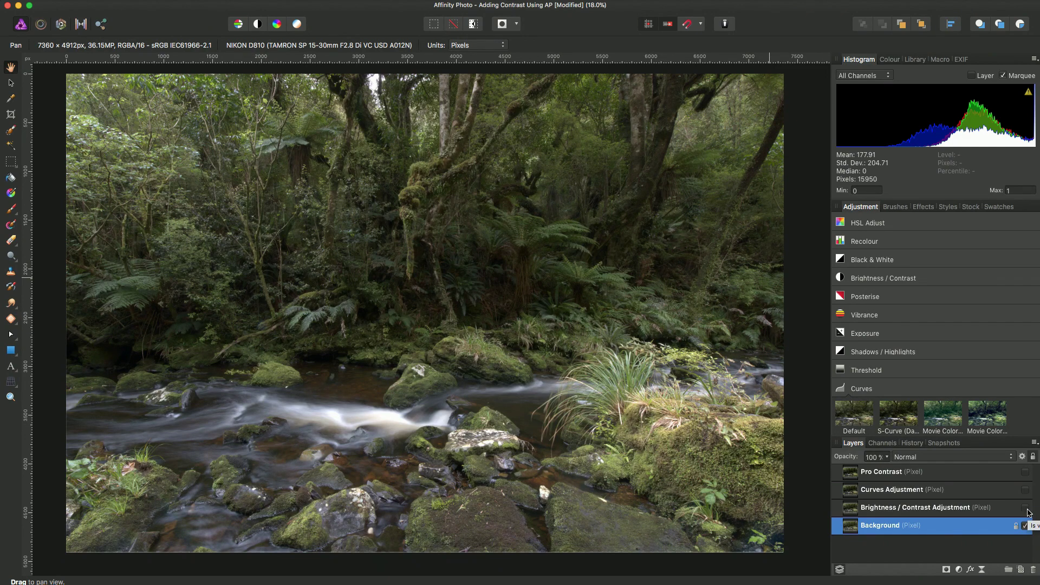
Step: Make Brightness / Contrast, Curves and Pro Contrast visible, toggling Pro Contrast off and on to compare
left_click(1028, 510)
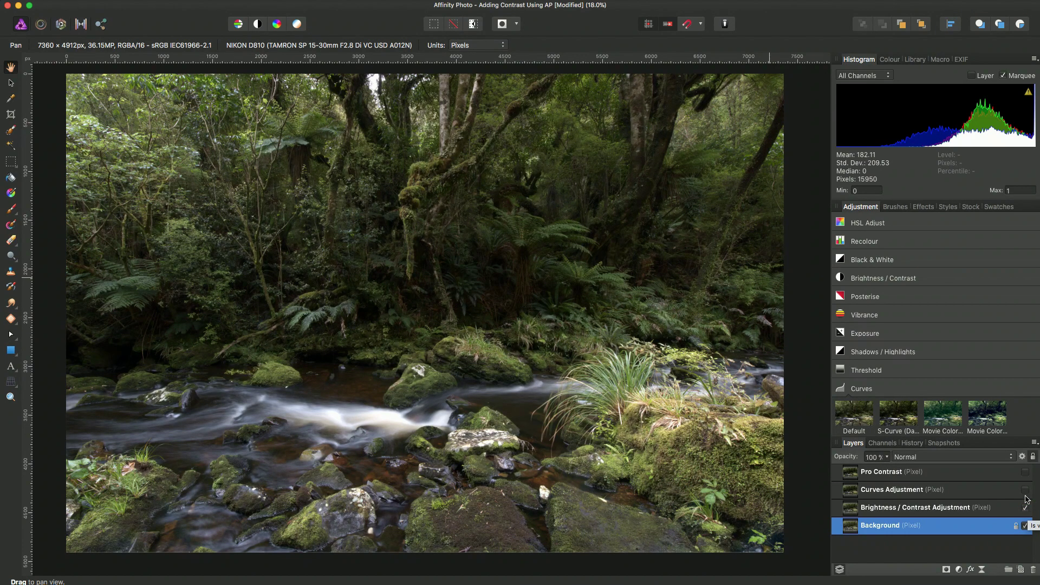
left_click(1025, 491)
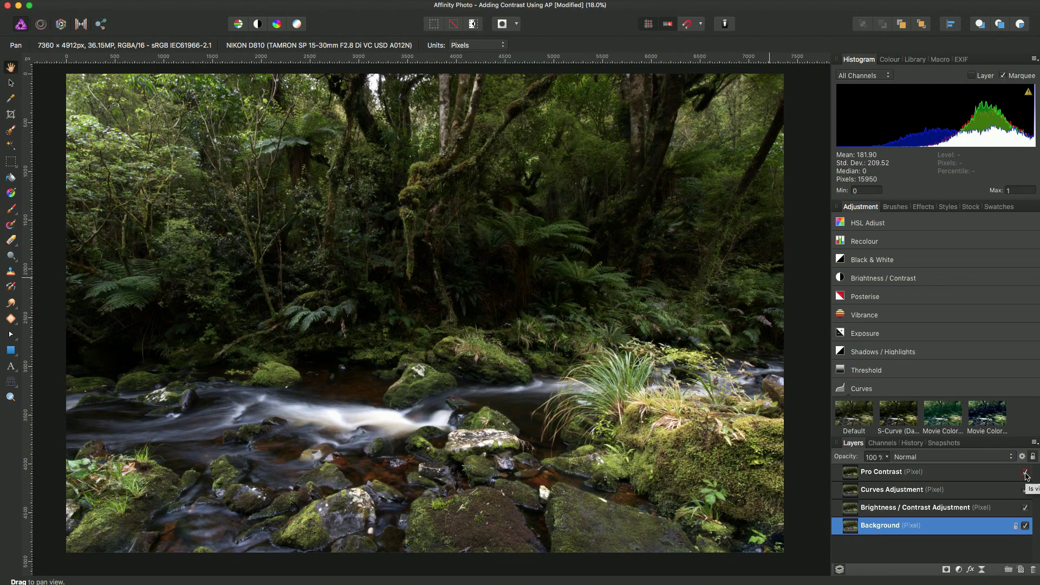
left_click(1026, 474)
left_click(1026, 474)
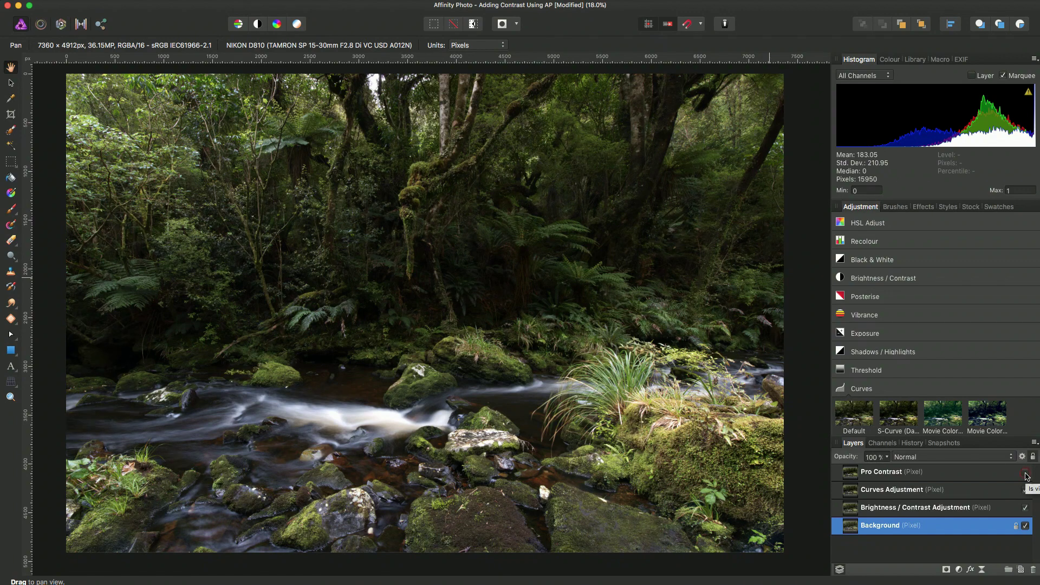
left_click(1026, 474)
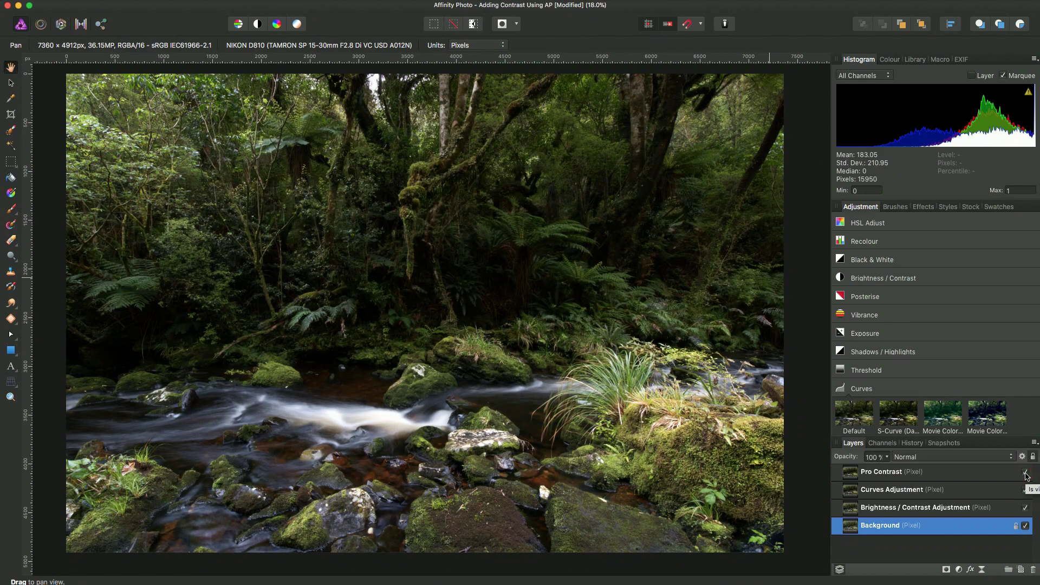